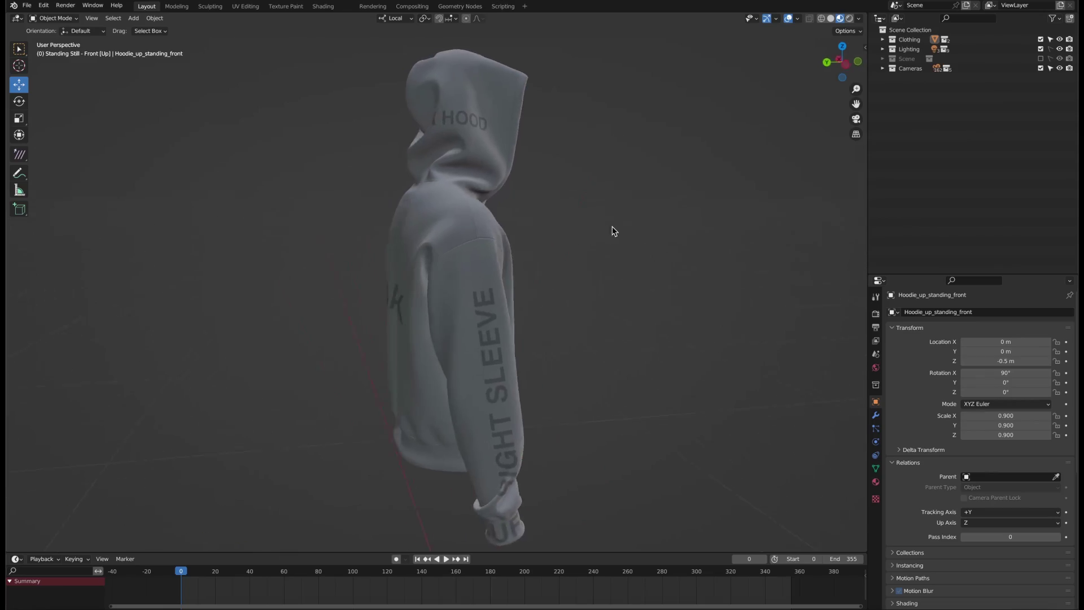
Go from the hoodie preview to Blender's Download page on blender.org
mouse_move(716, 227)
middle_down()
mouse_move(365, 214)
mouse_move(491, 212)
middle_up()
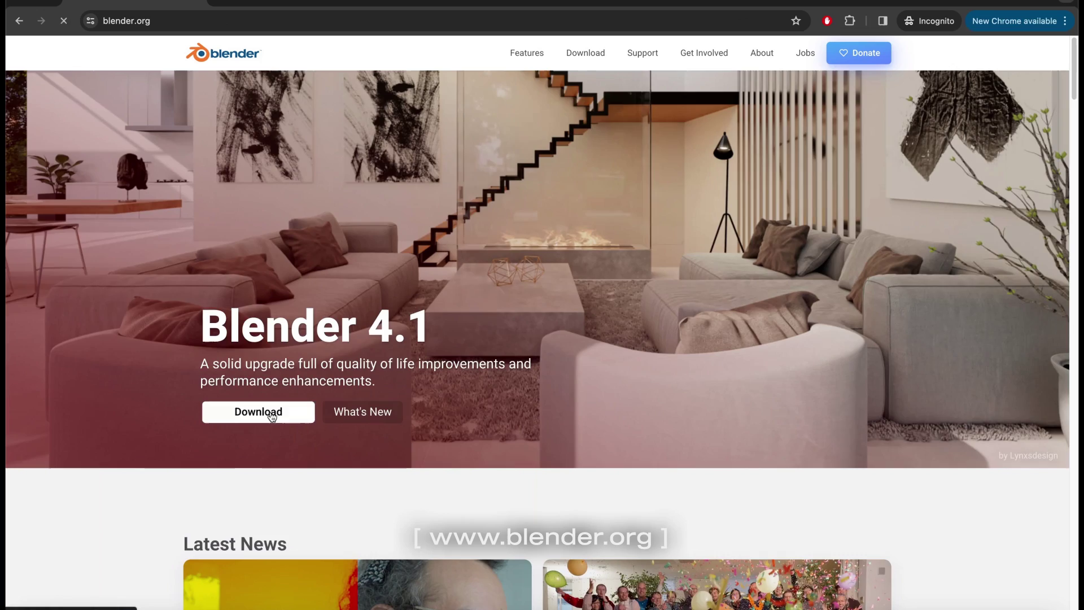
click(273, 413)
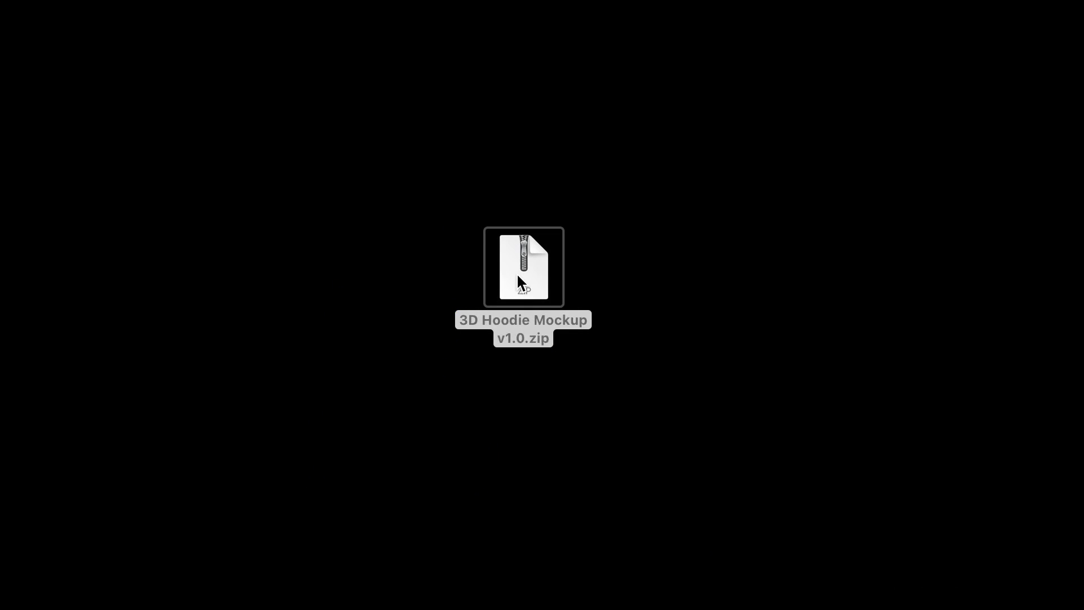
Extract the 3D Hoodie Mockup zip and open Design.psd from the v1.0 folder
double_click(518, 276)
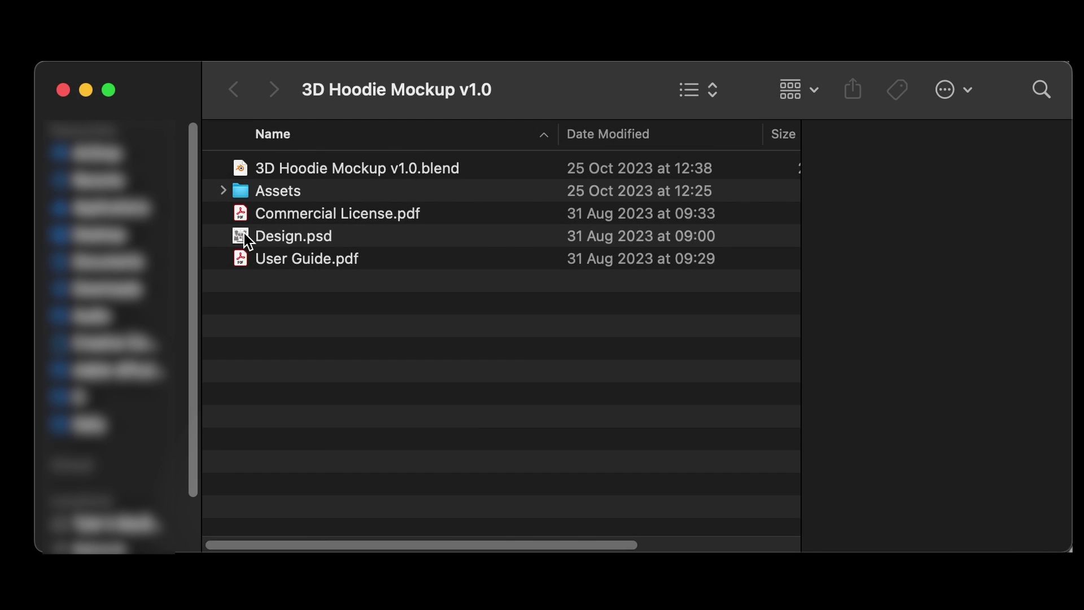
click(245, 233)
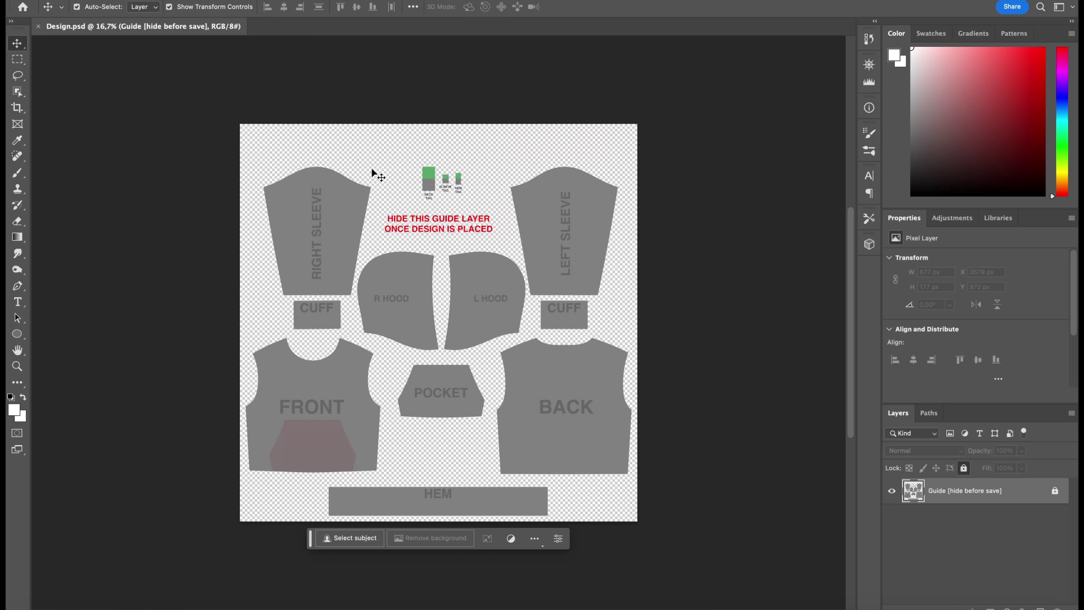
Place TBM_logo_w.png on the canvas and scale it down onto the neck tag
mouse_move(376, 176)
mouse_down()
mouse_move(430, 148)
mouse_move(399, 170)
mouse_up()
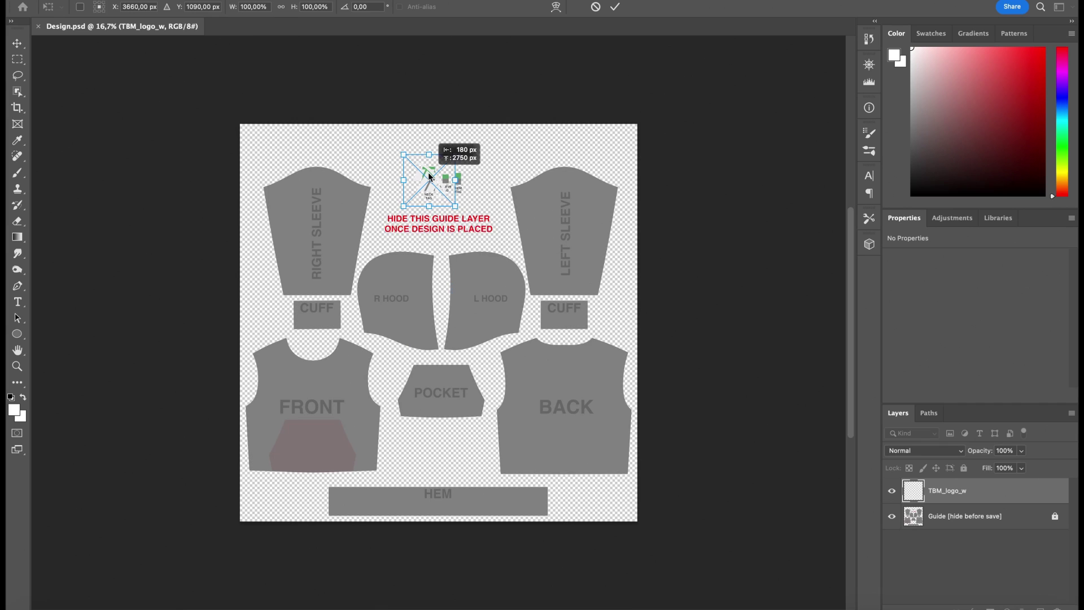
alt+scroll(449, 169, up, 5)
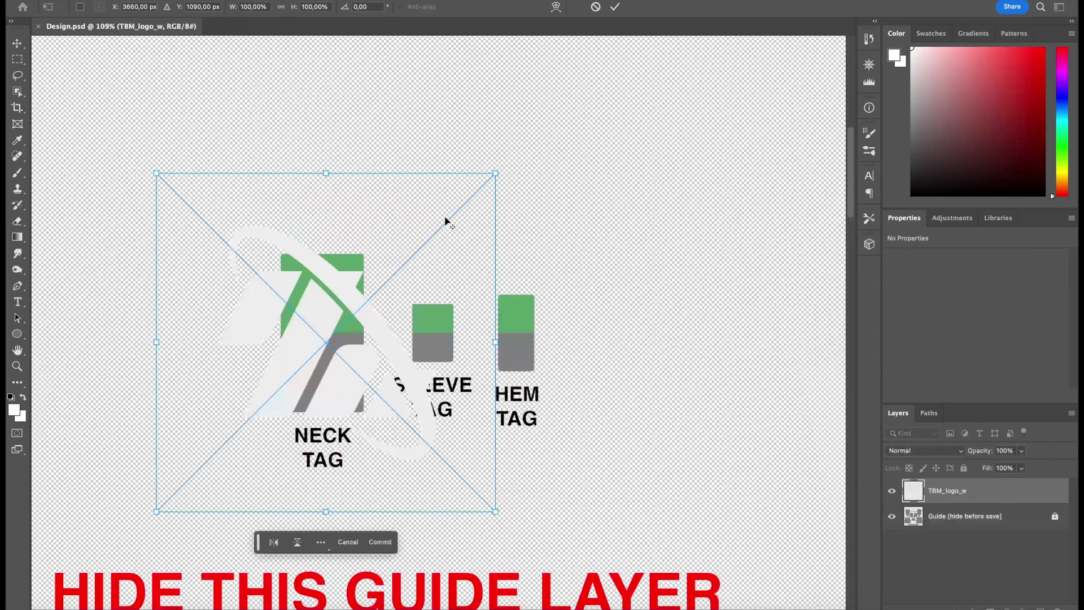
alt+shift+drag(495, 173, 361, 290)
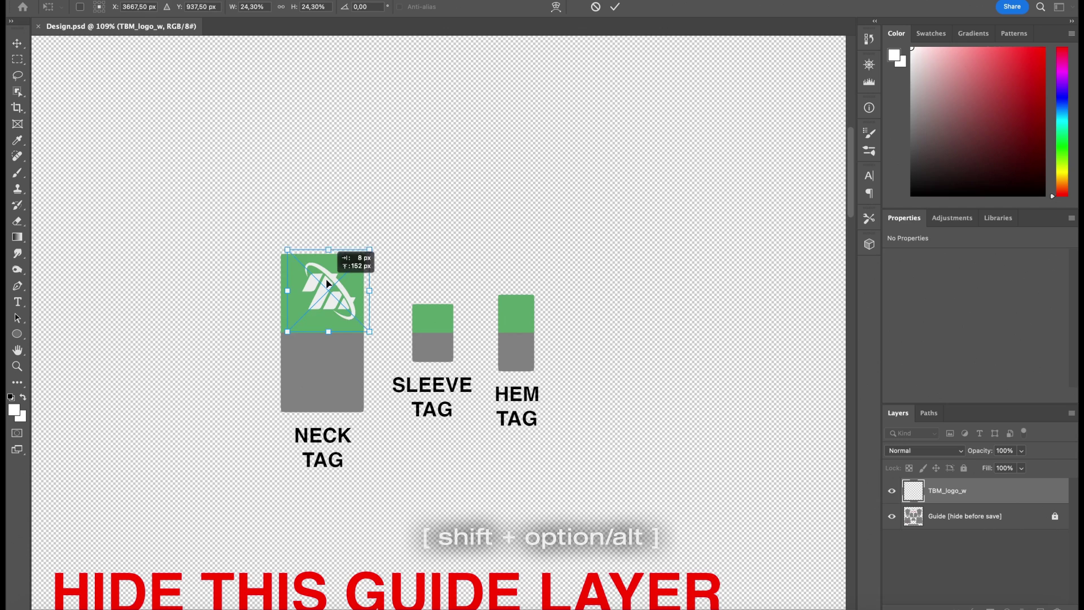
drag(323, 284, 323, 286)
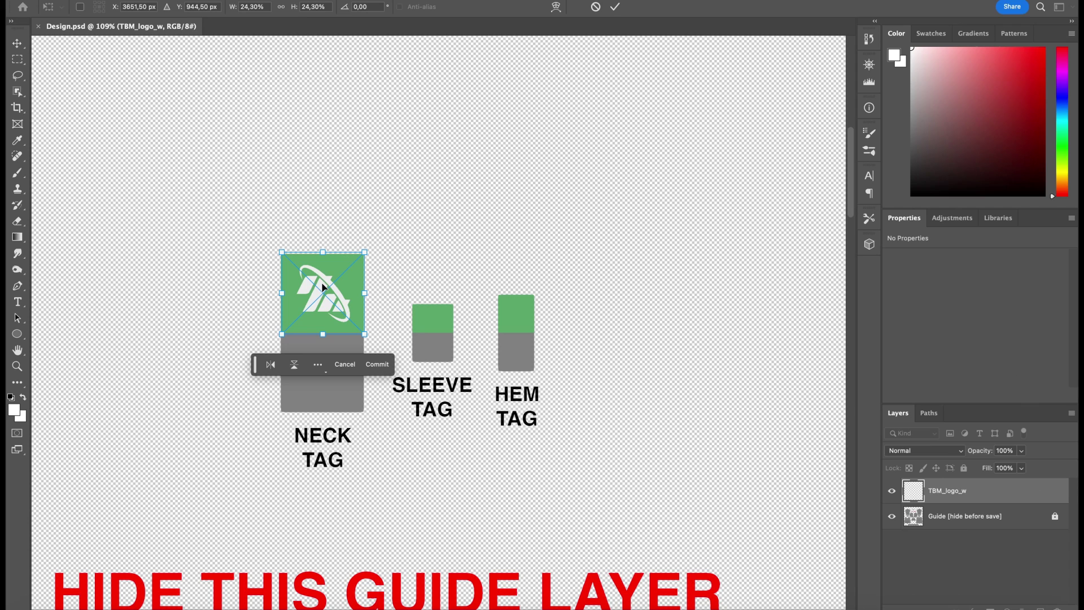
click(378, 364)
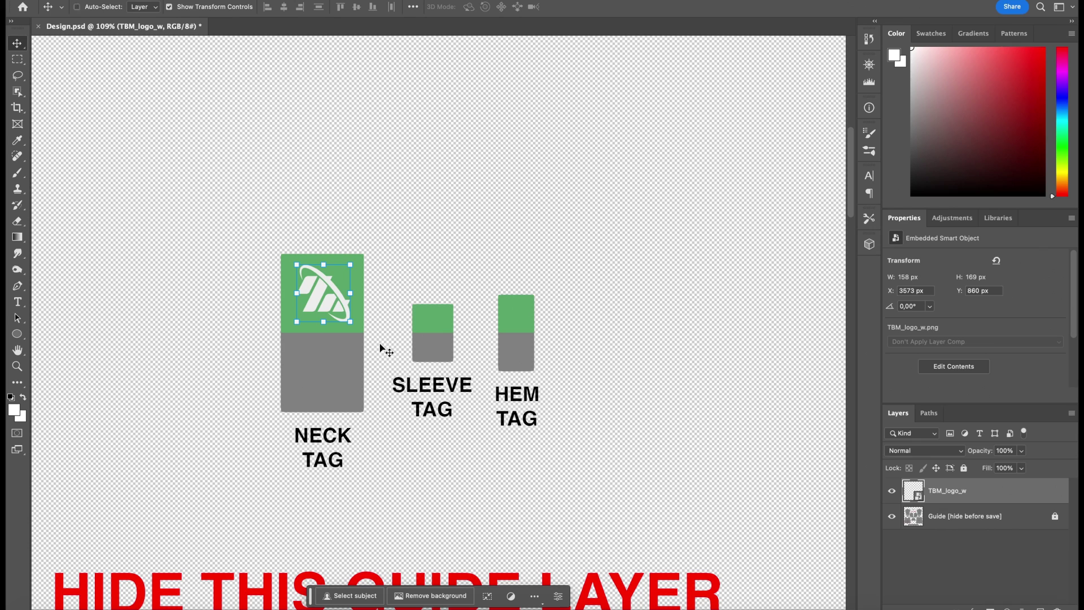
Duplicate the logo layer and move the copy onto the sleeve tag
key(ctrl+j)
mouse_move(320, 294)
mouse_down()
mouse_move(401, 294)
mouse_move(435, 321)
mouse_move(465, 322)
mouse_up()
key(ctrl+t)
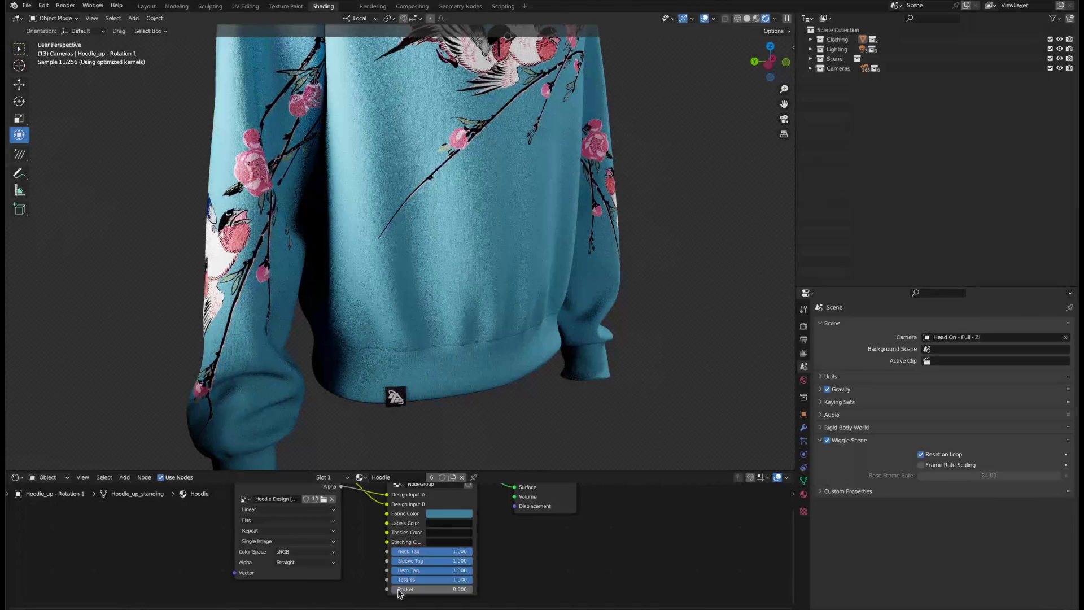
Hide the Guide layer over the design and start saving the file
drag(432, 589, 473, 589)
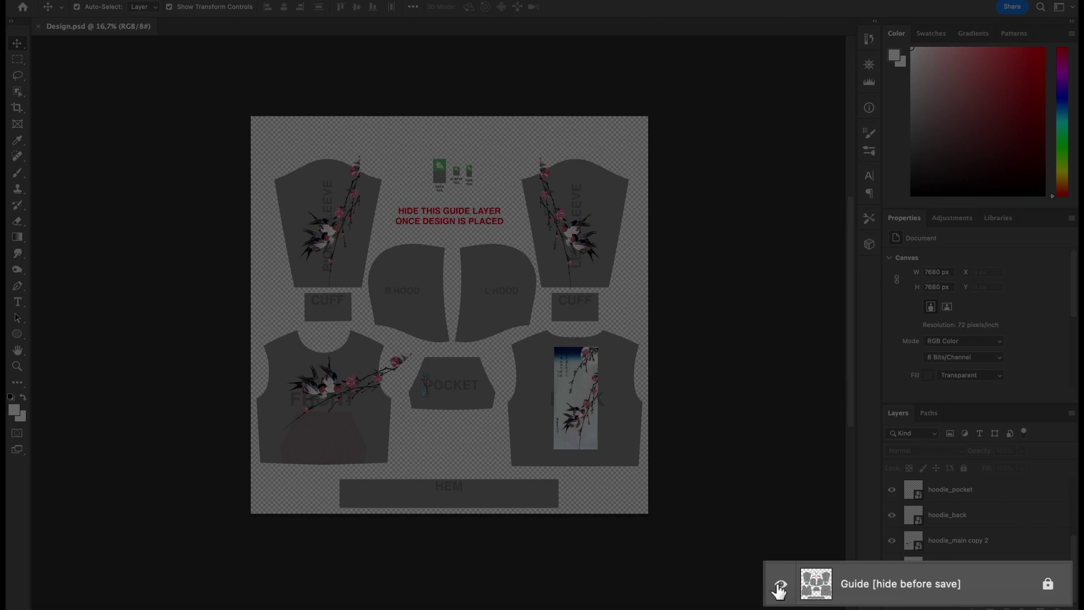
click(891, 592)
click(119, 0)
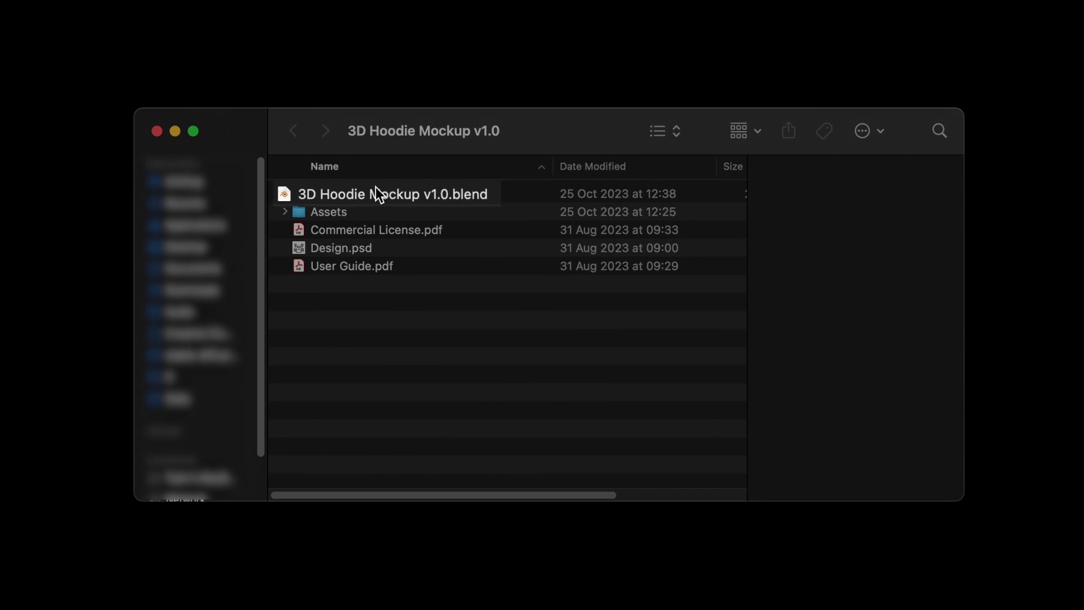
Open the mockup .blend, go to the Shading workspace and select the hoodie
click(378, 194)
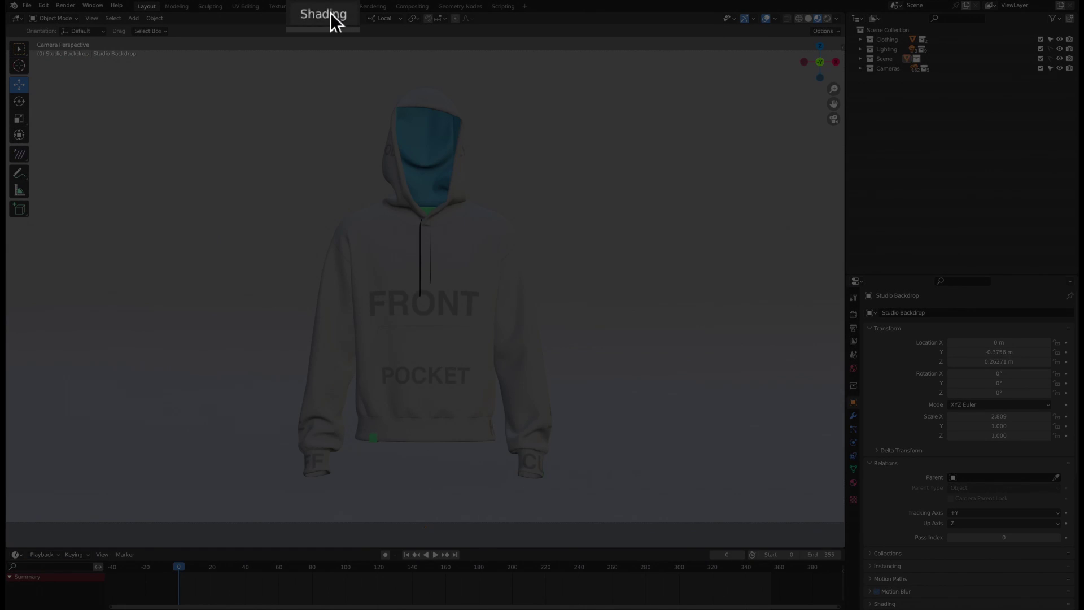
click(322, 6)
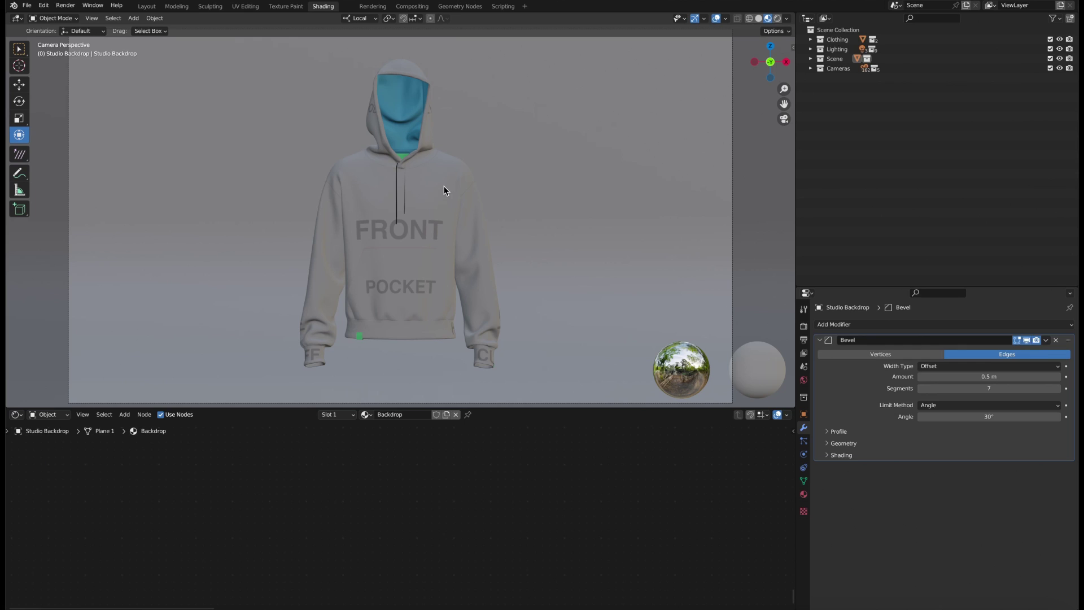
click(444, 190)
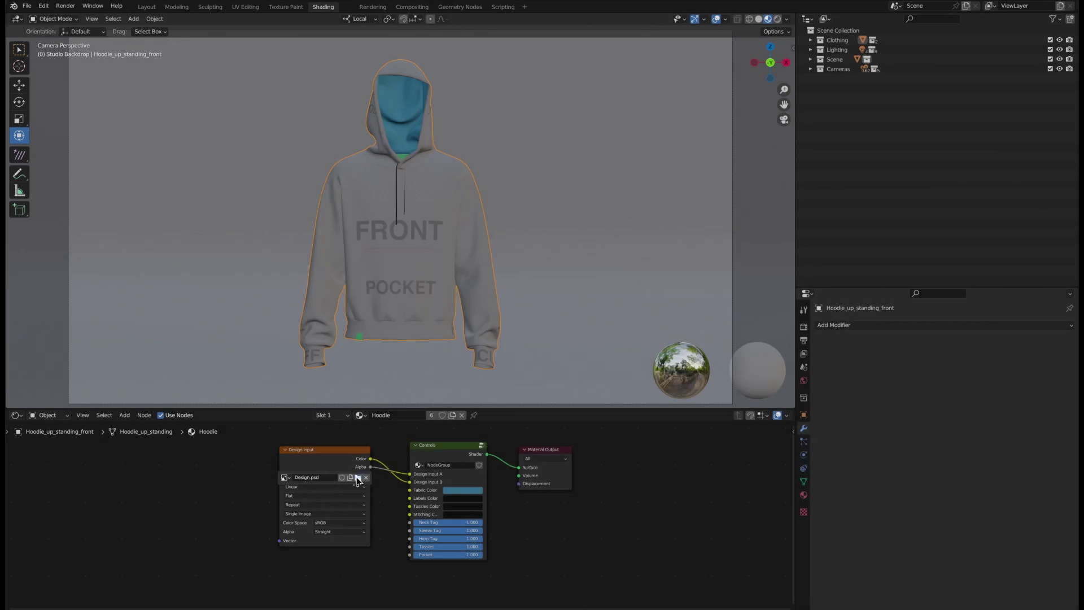
Load Design.psd into the hoodie material's Design Input image node
click(357, 478)
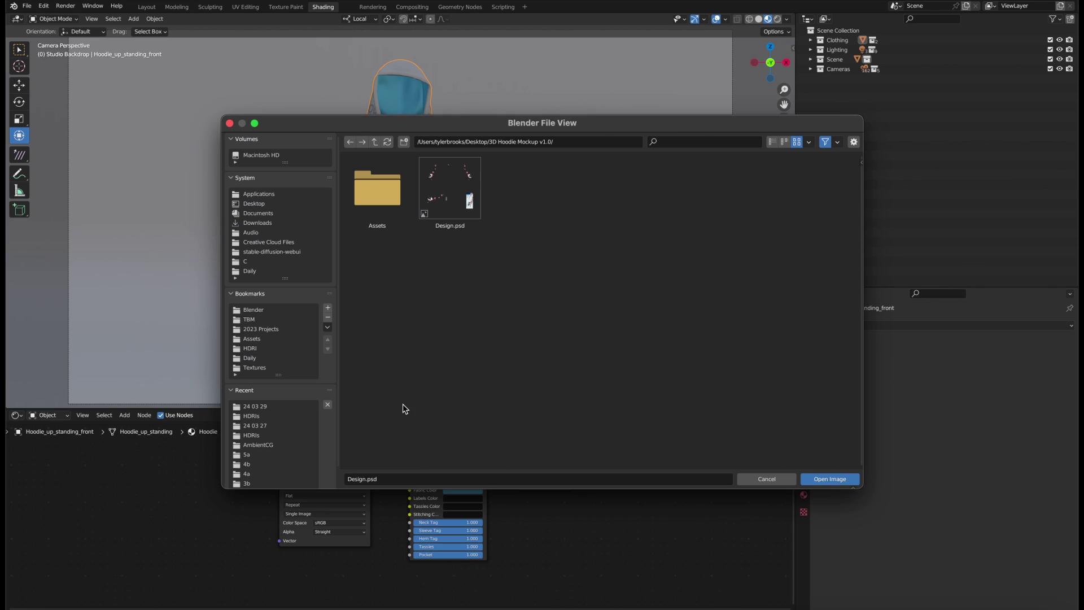
click(841, 480)
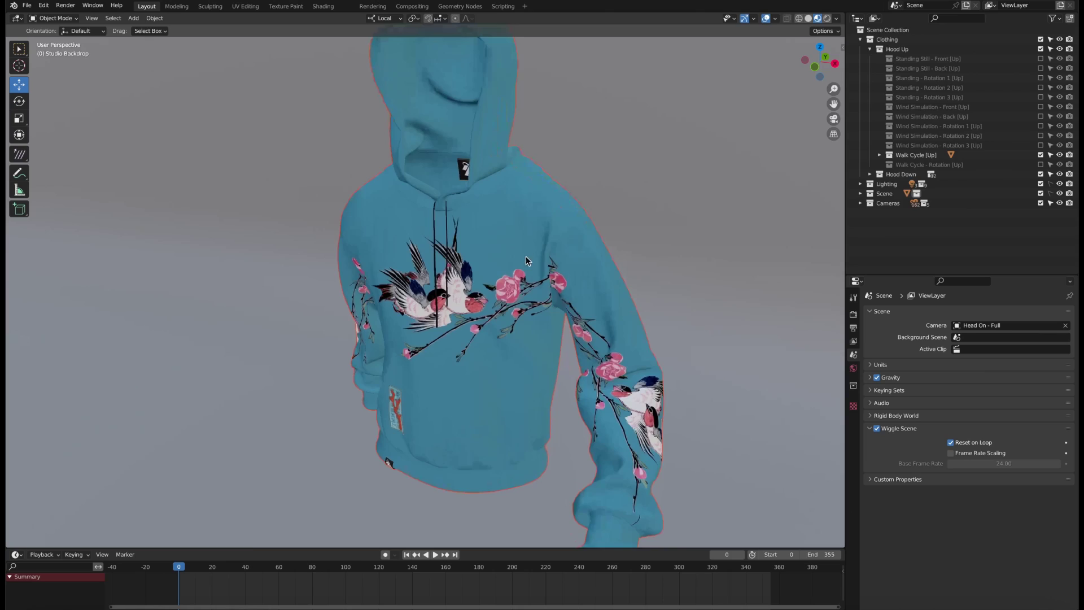
mouse_move(527, 256)
middle_down()
mouse_move(605, 239)
mouse_move(503, 239)
mouse_move(484, 248)
mouse_move(518, 245)
middle_up()
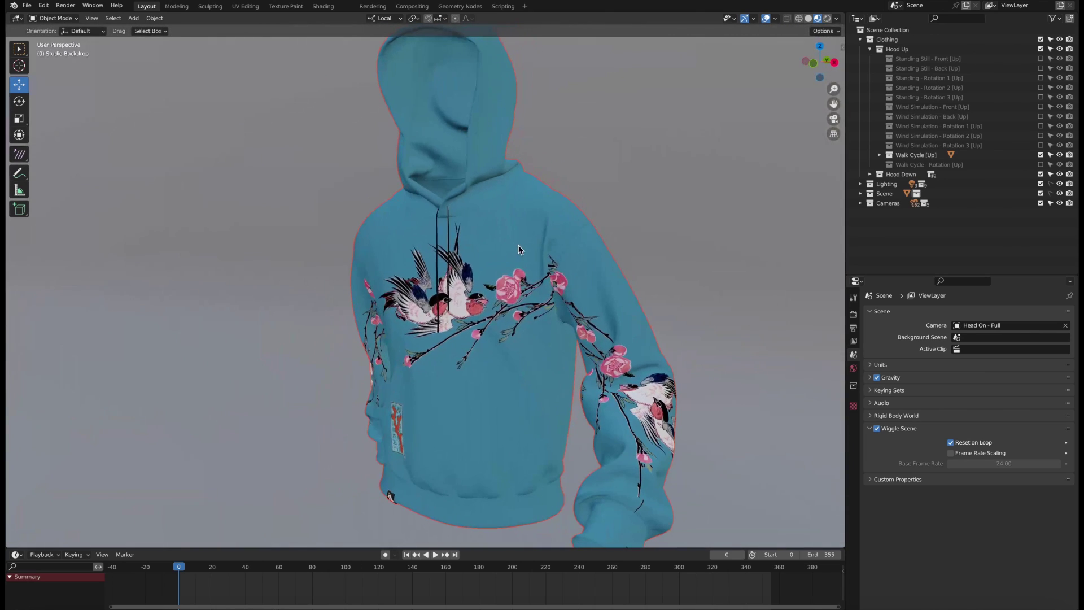
Play the hoodie animation and orbit freely around it outside the camera view
key(space)
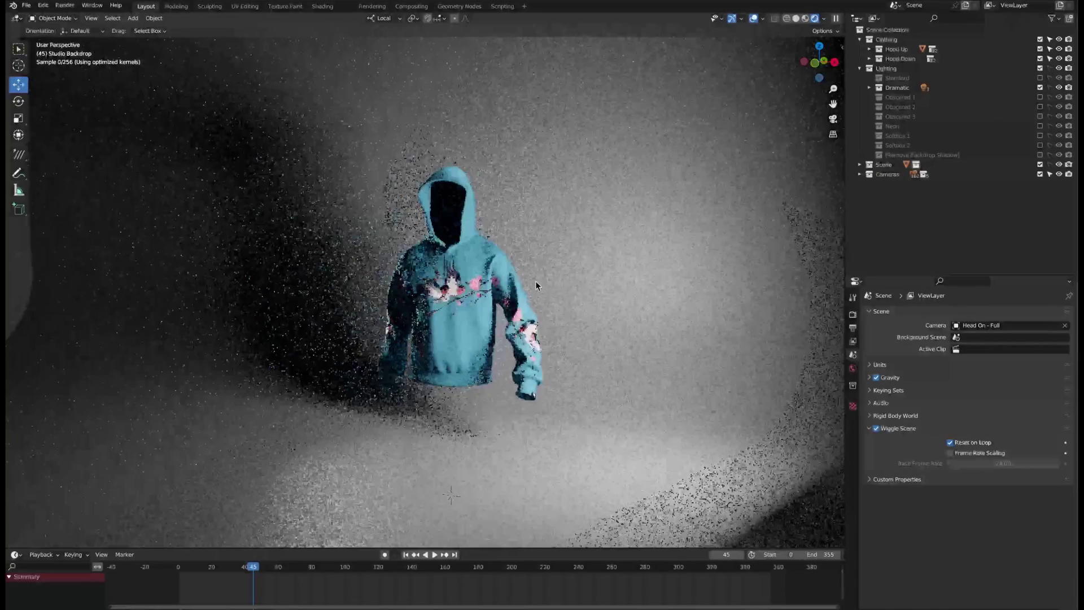
mouse_move(536, 280)
middle_down()
mouse_move(538, 247)
mouse_move(555, 252)
middle_up()
scroll(601, 247, up, 3)
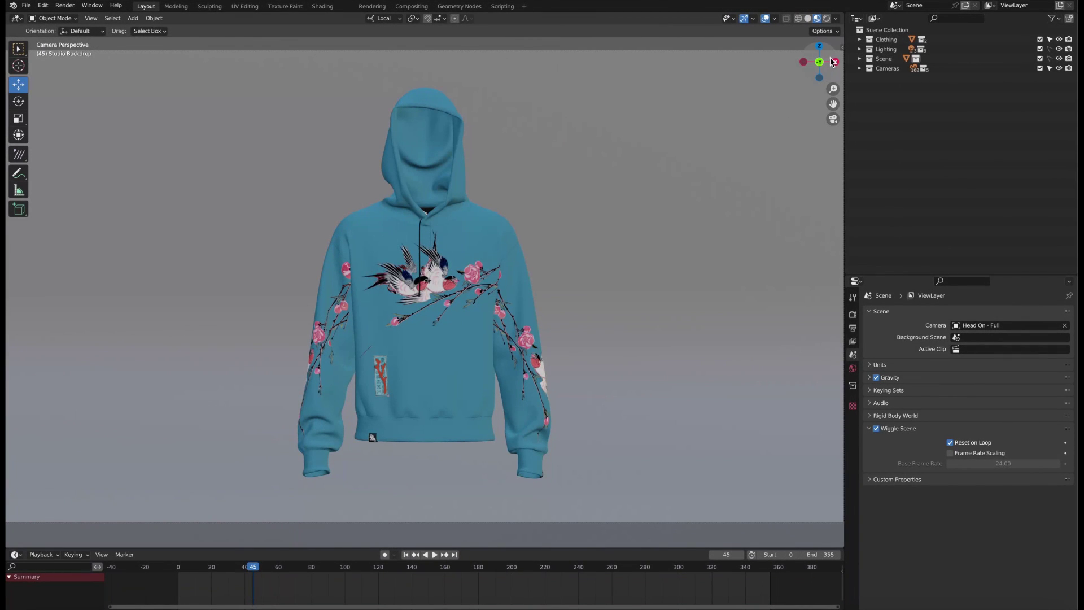
mouse_move(820, 67)
mouse_down()
mouse_move(841, 80)
mouse_move(834, 52)
mouse_up()
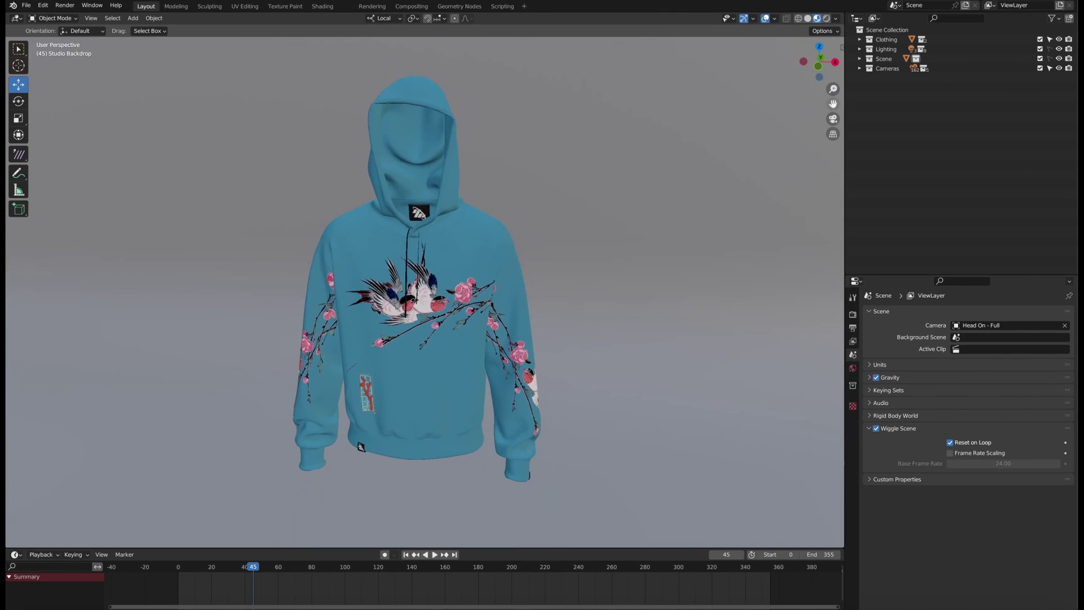
drag(834, 102, 835, 104)
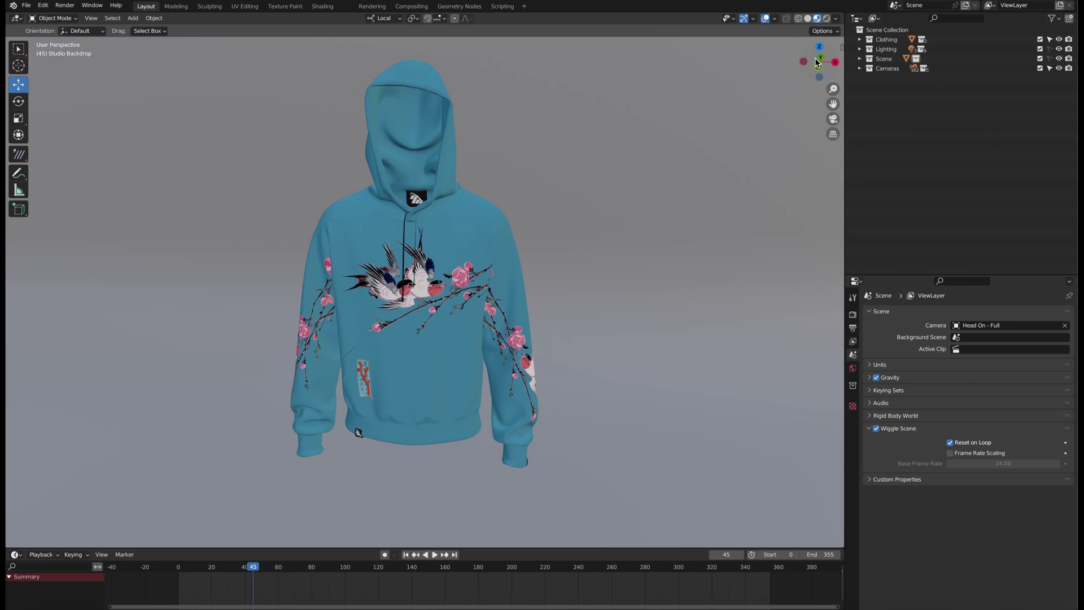
drag(818, 62, 819, 64)
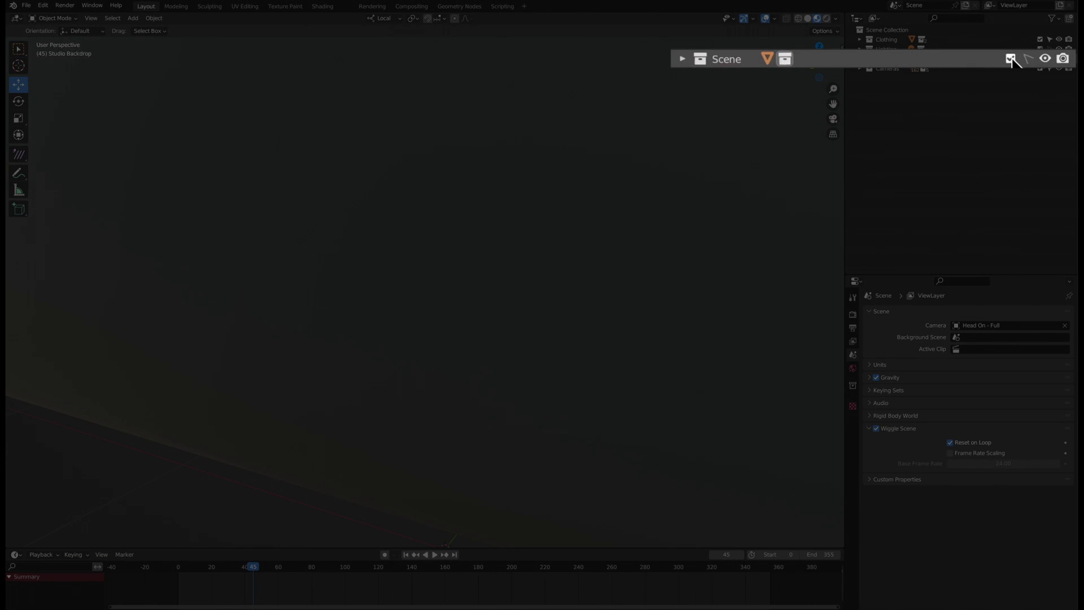
Exclude the Scene backdrop collection from the view layer
click(1040, 58)
drag(820, 62, 813, 64)
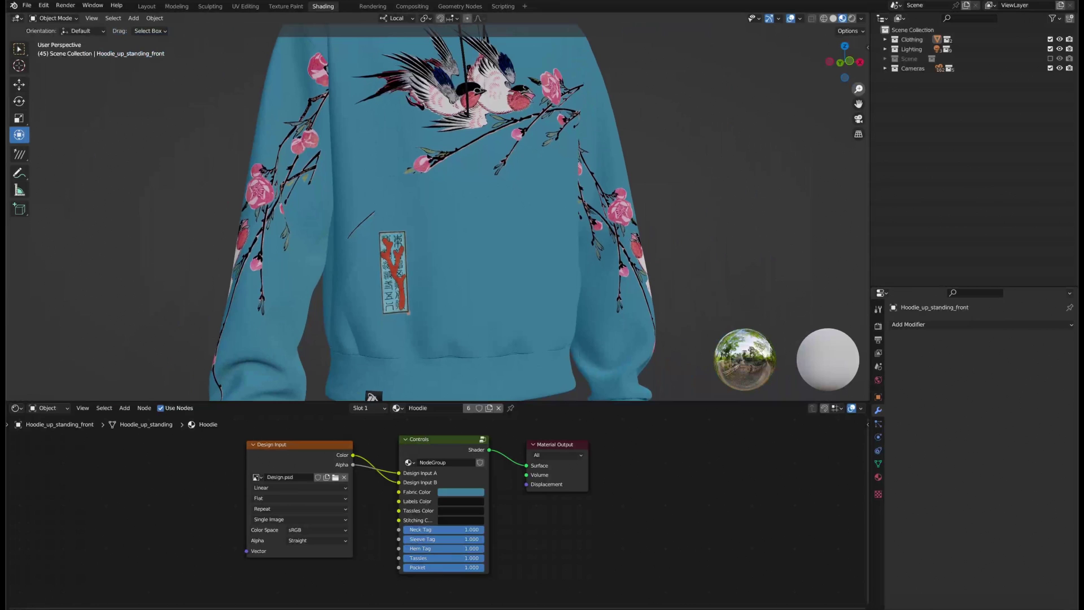
Toggle the Pocket slider in the Controls node and switch to Rendered viewport shading
drag(859, 101, 873, 59)
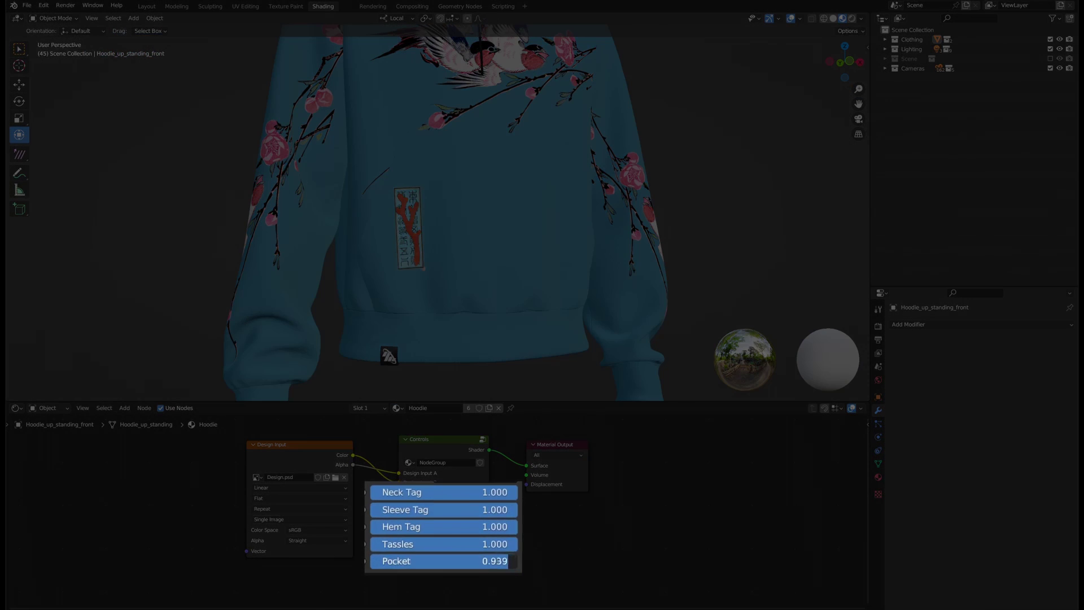
drag(471, 567, 407, 567)
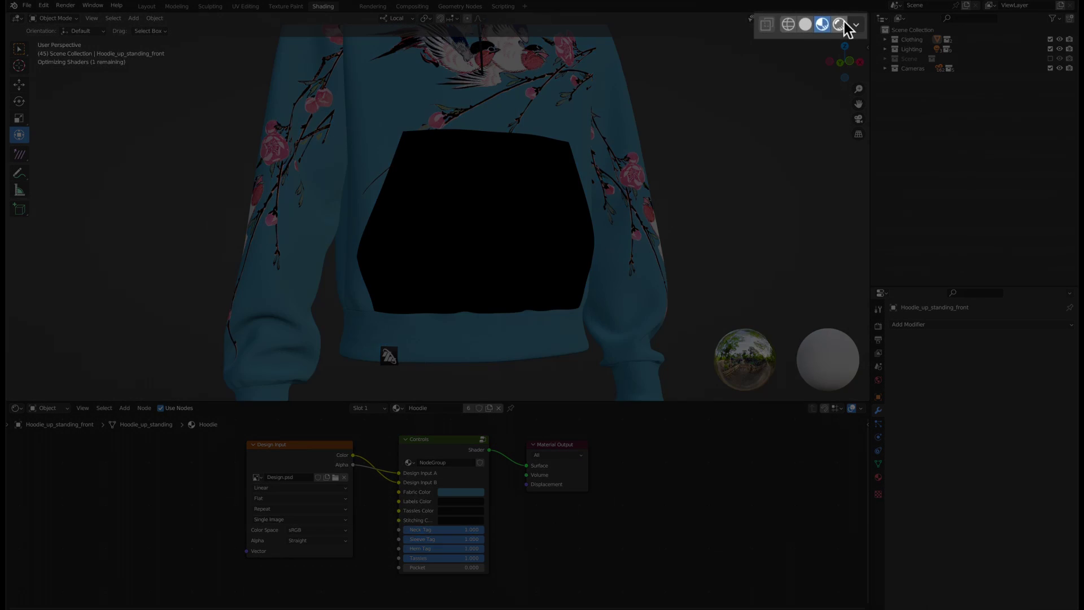
click(853, 18)
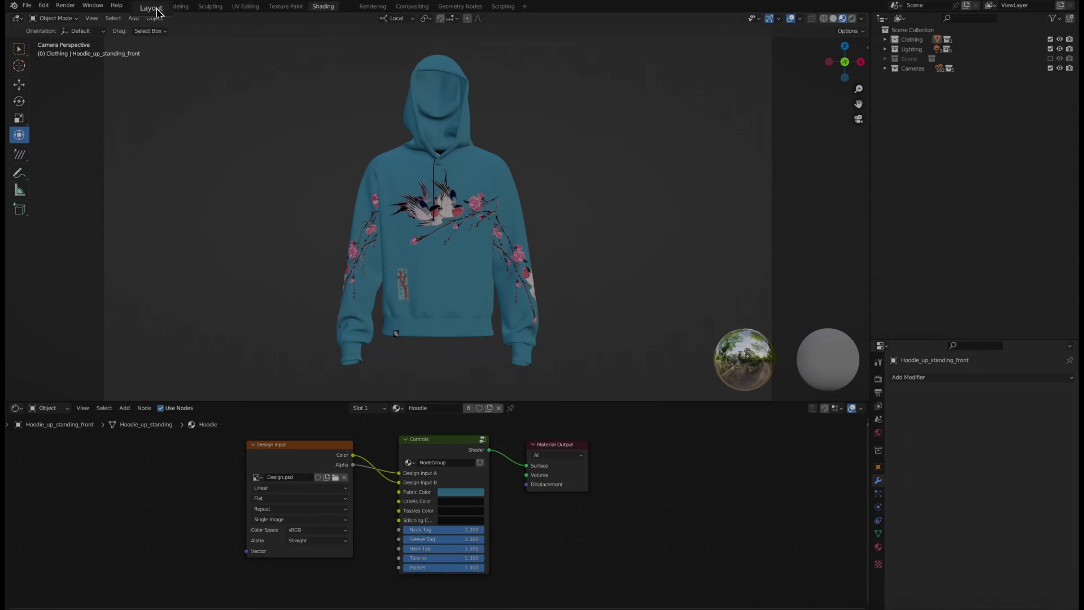
In the Layout workspace, swap Standing Still - Front for Back and preview its animation
click(146, 6)
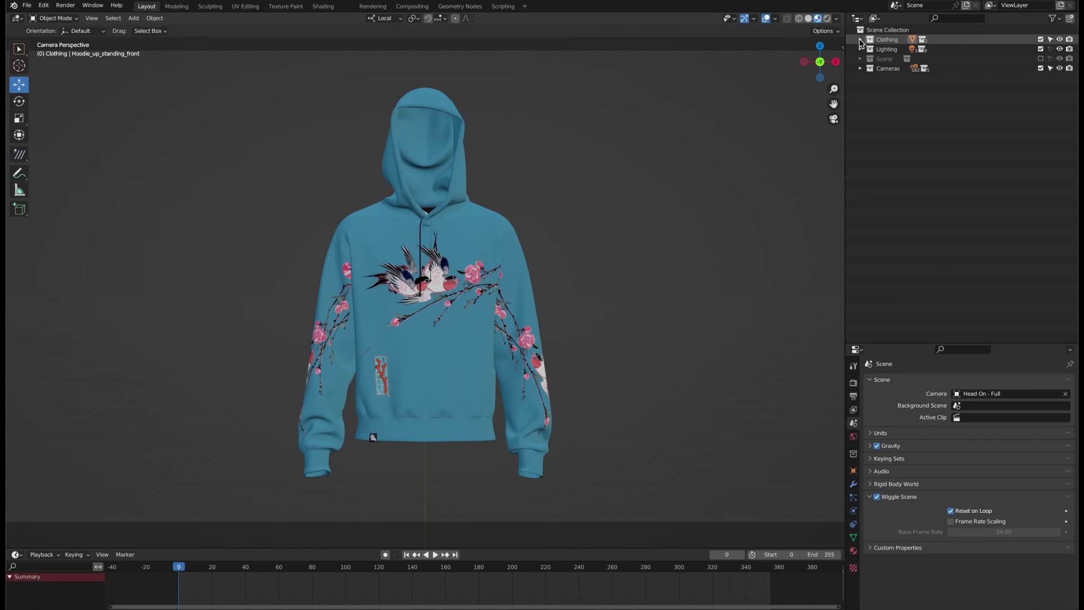
click(861, 39)
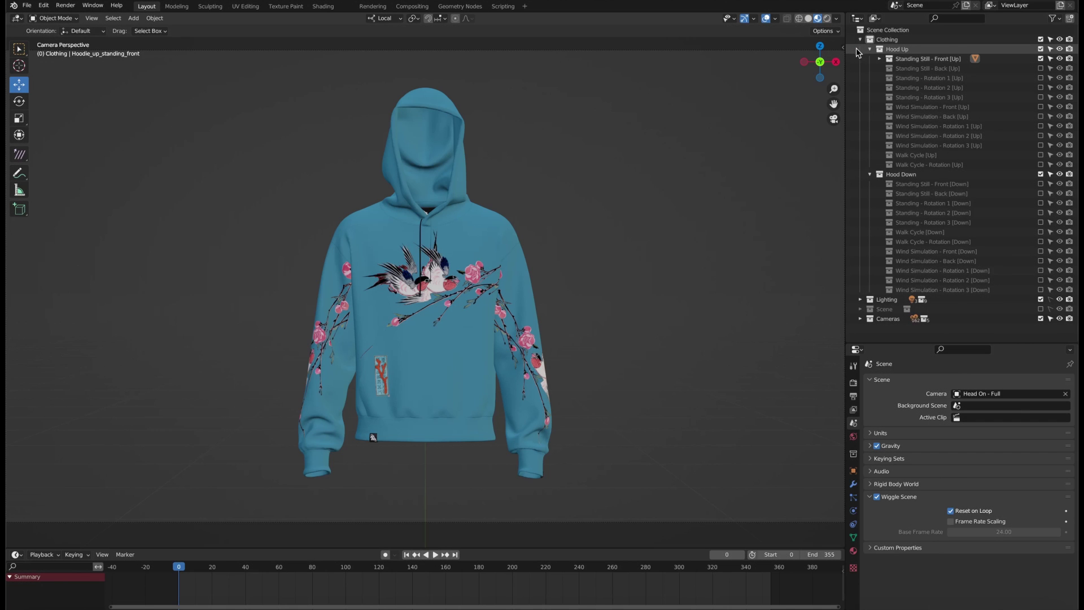
click(1041, 59)
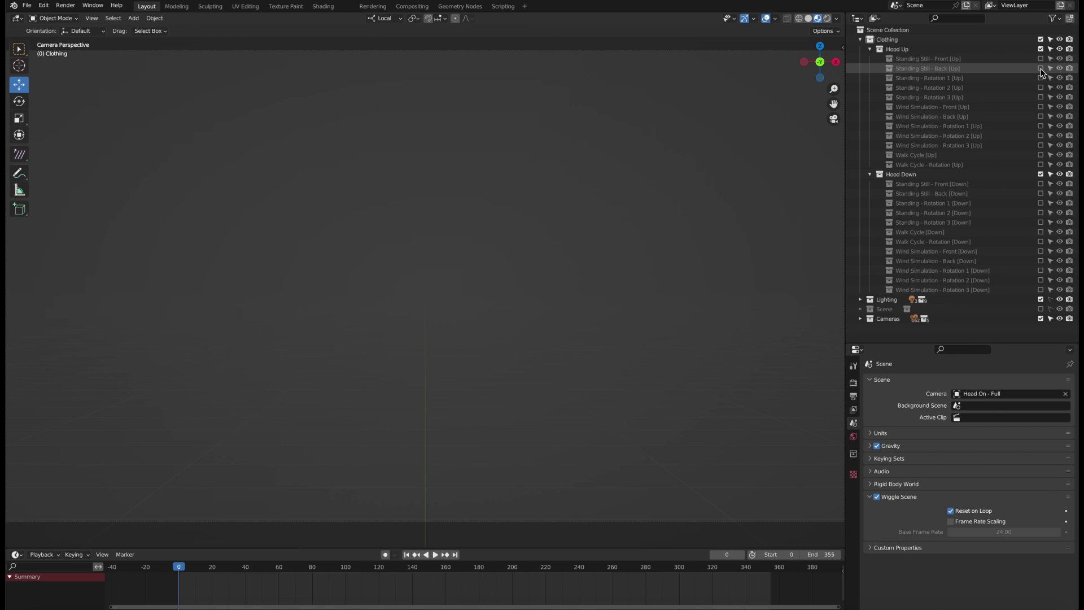
click(1041, 68)
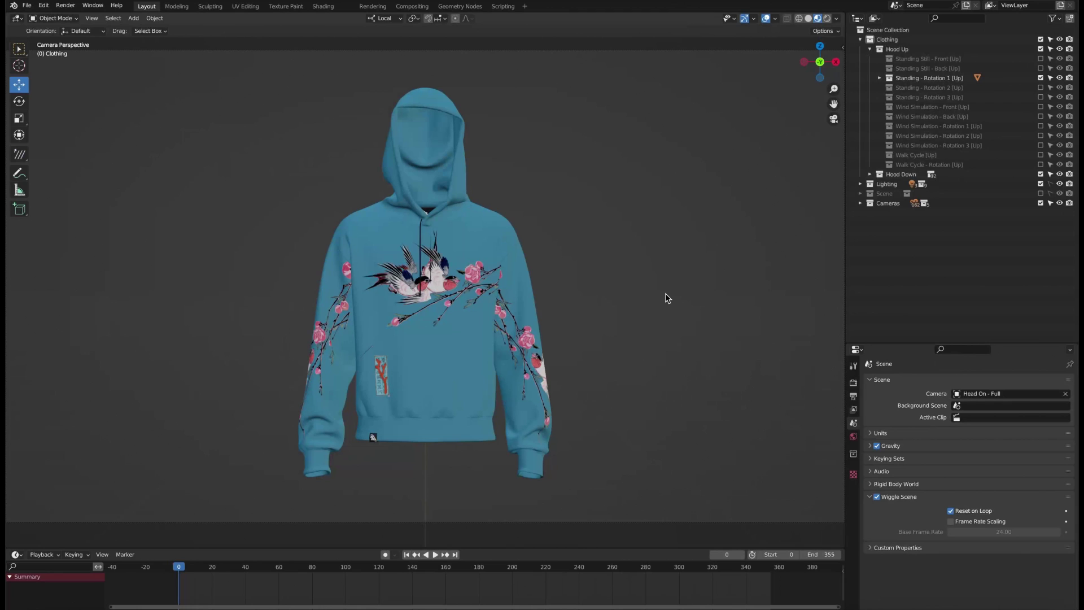
key(space)
key(Escape)
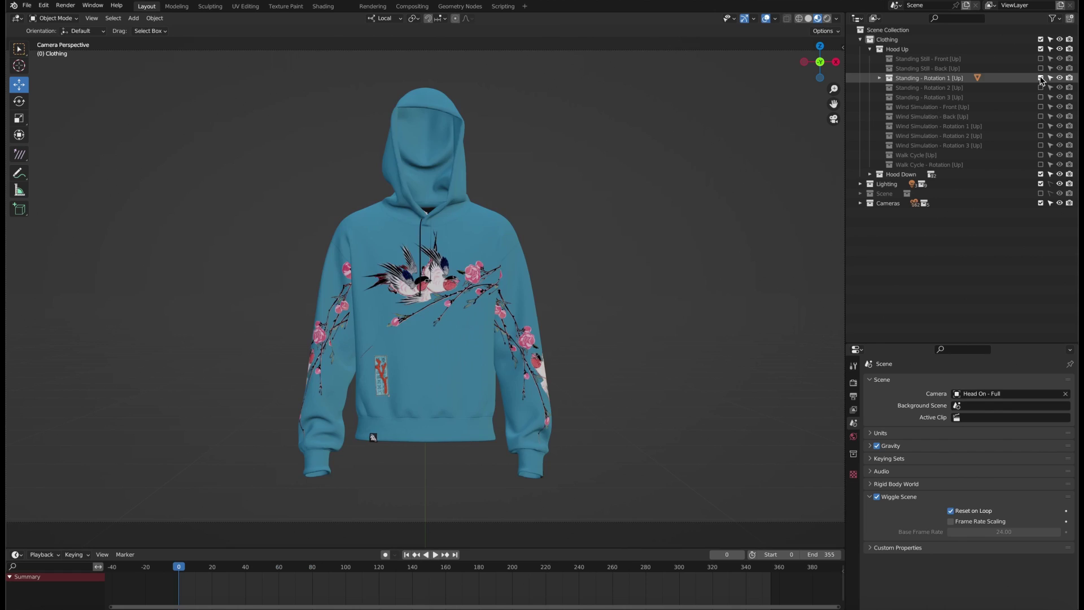
Preview the Standing - Rotation 2 and Rotation 3 hoodie animations in turn
click(1042, 77)
click(1041, 88)
key(space)
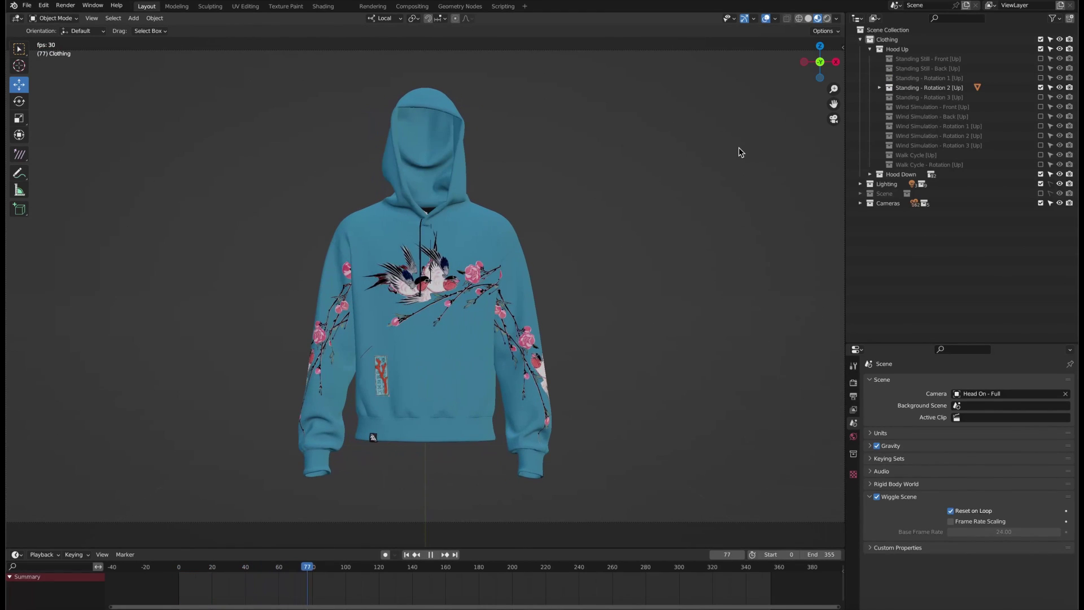
click(1041, 87)
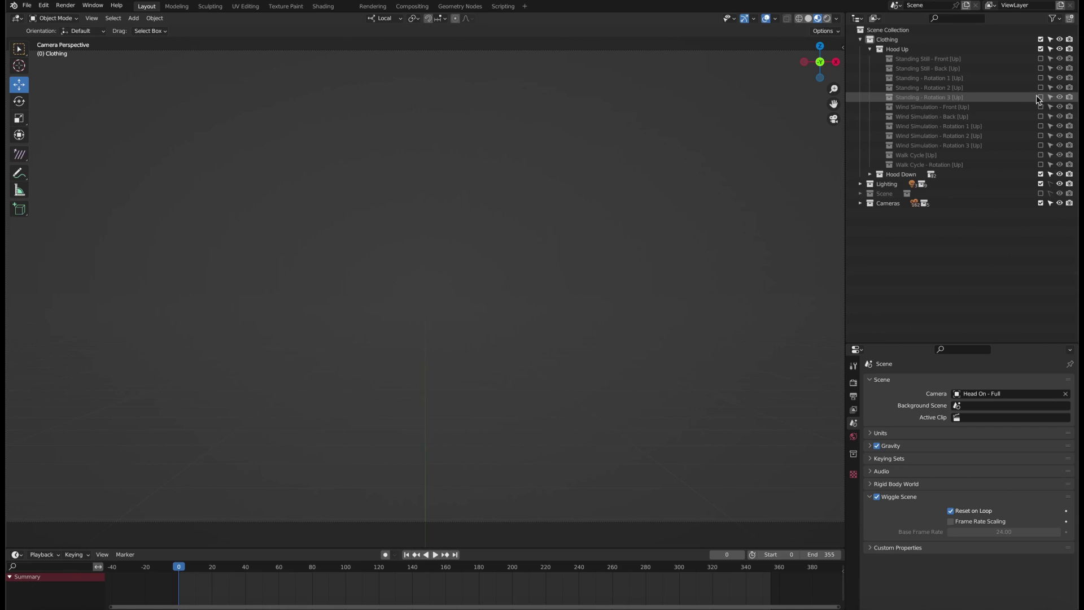
key(space)
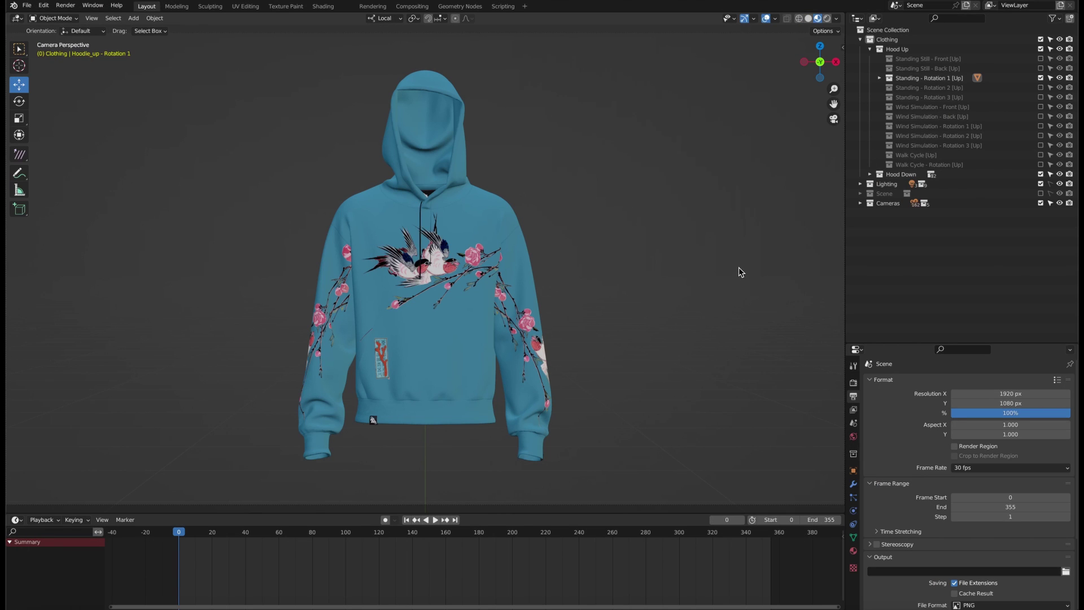
Select Hoodie_up - Rotation 1 and move its final keyframes earlier, to around frame 238
click(880, 77)
click(915, 89)
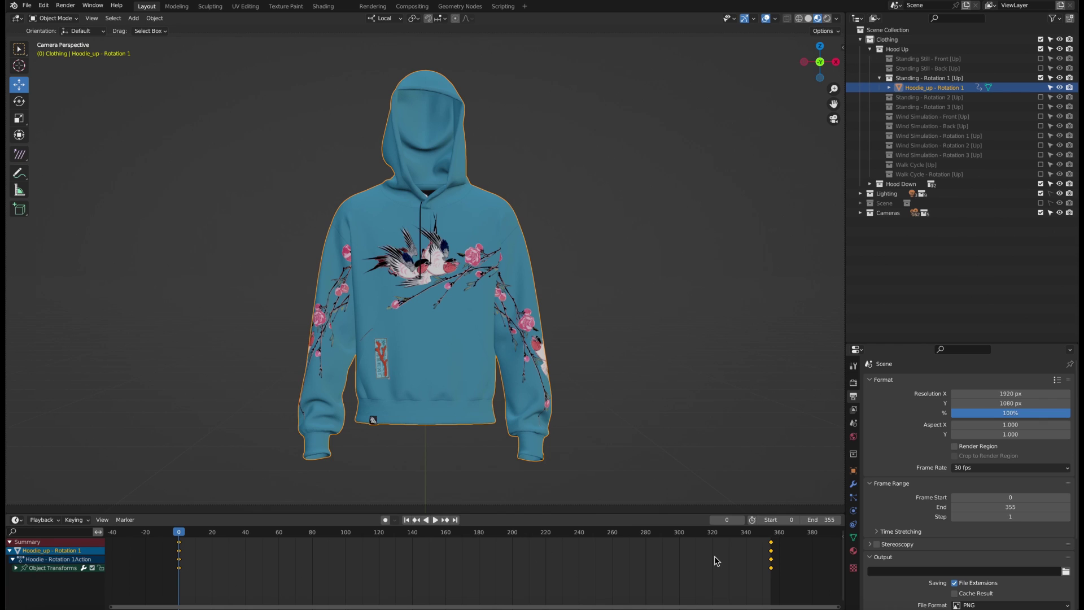
click(772, 571)
drag(771, 568, 727, 569)
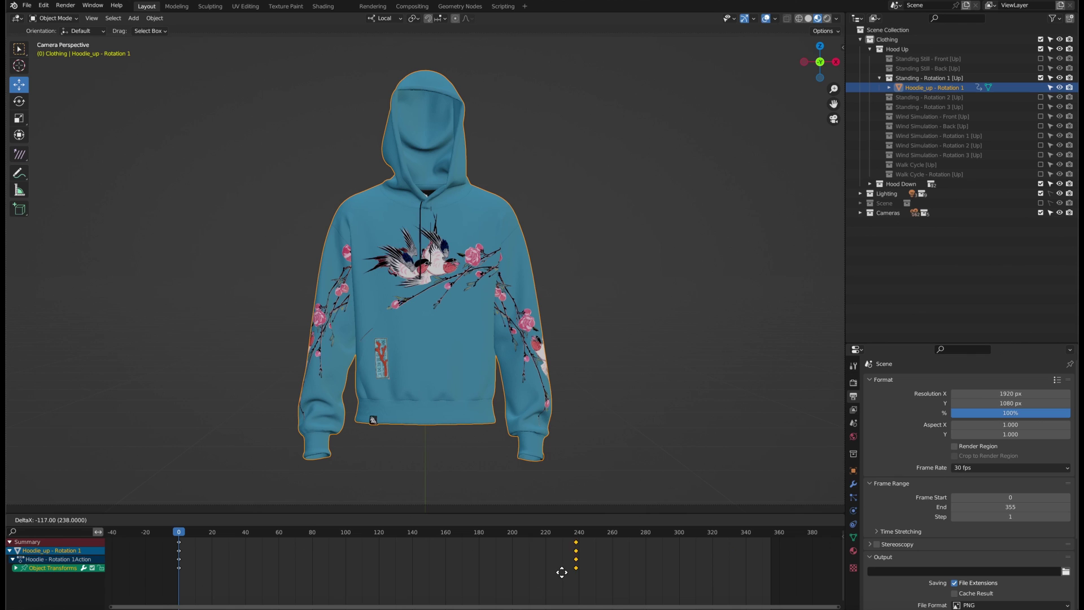
drag(279, 567, 278, 567)
key(space)
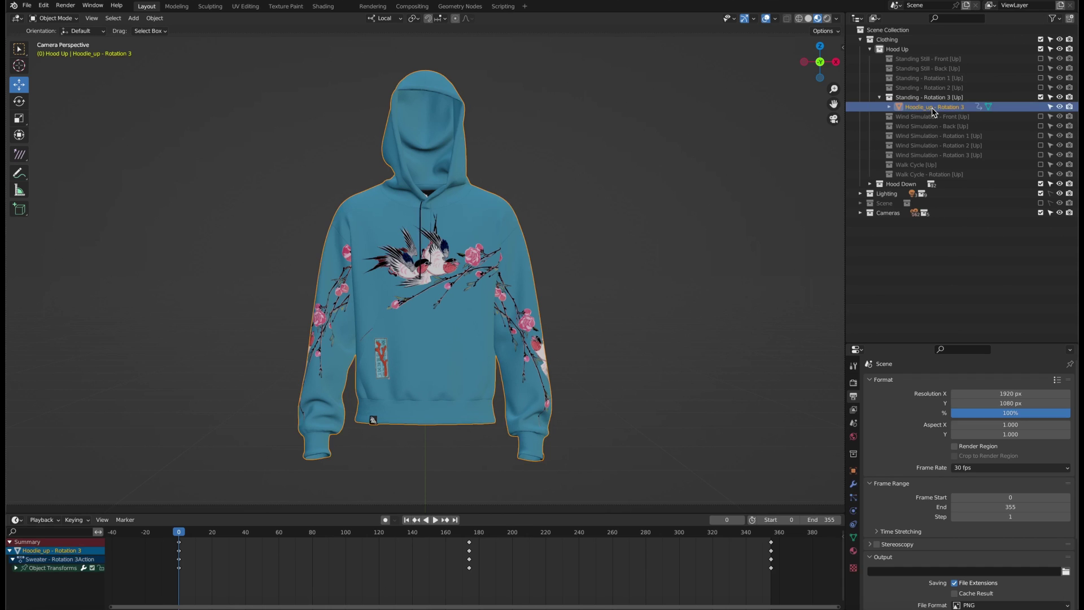
Scale all rotation keyframes toward frame 0 for tighter spacing and play the result
key(a)
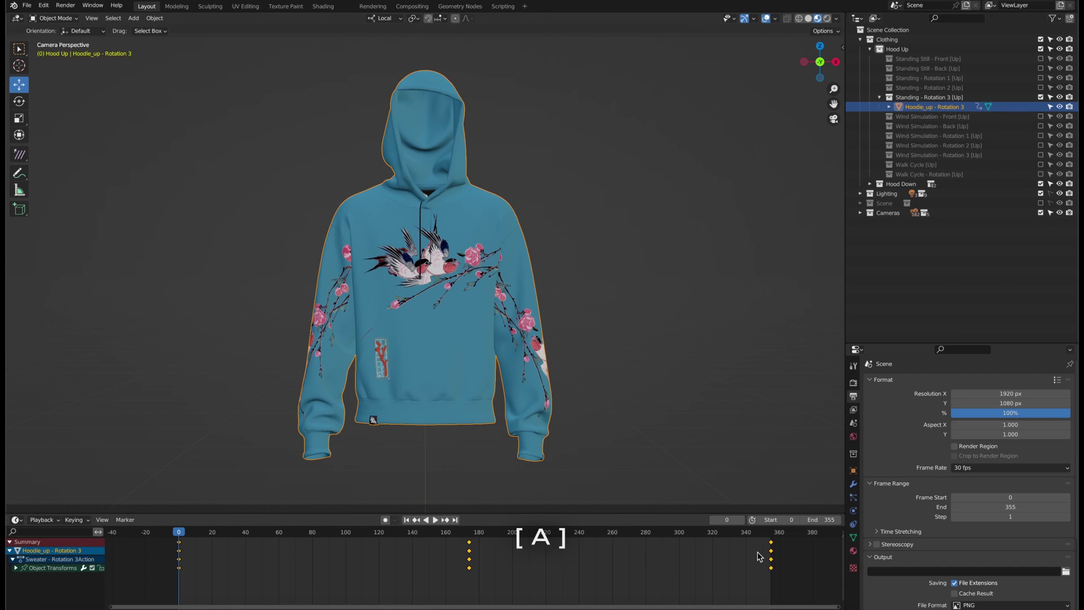
key(s)
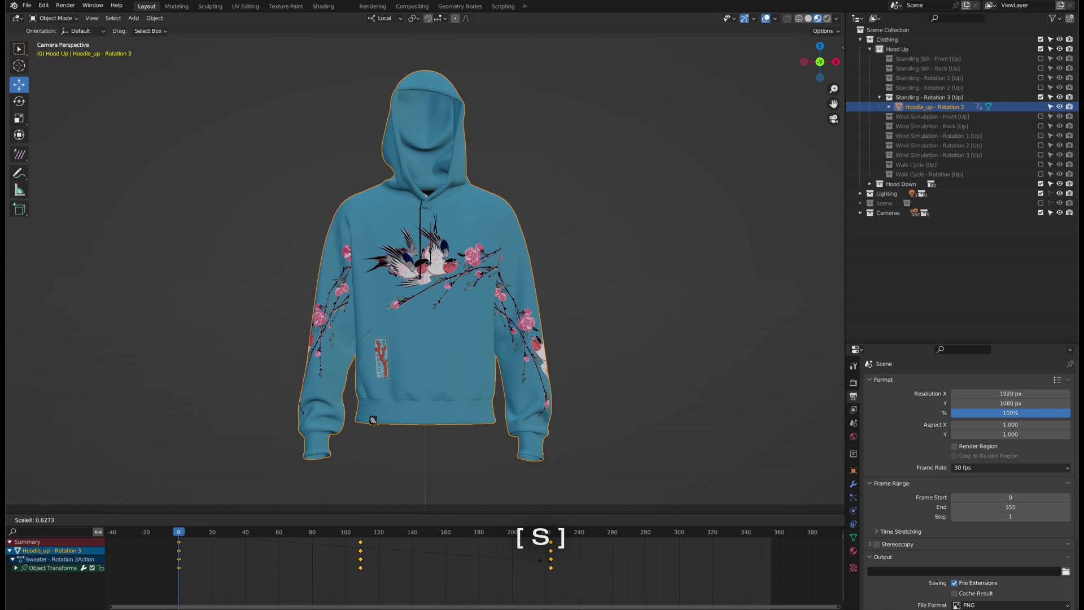
click(452, 560)
key(space)
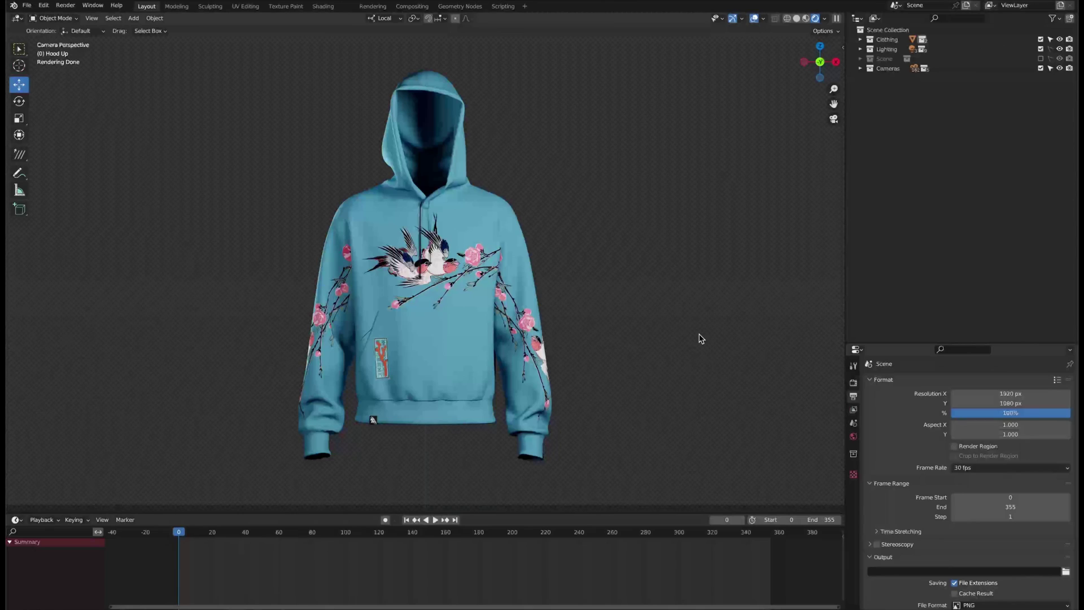
Enable the Scene backdrop collection and try Dramatic and Obscured 1 lighting
click(860, 50)
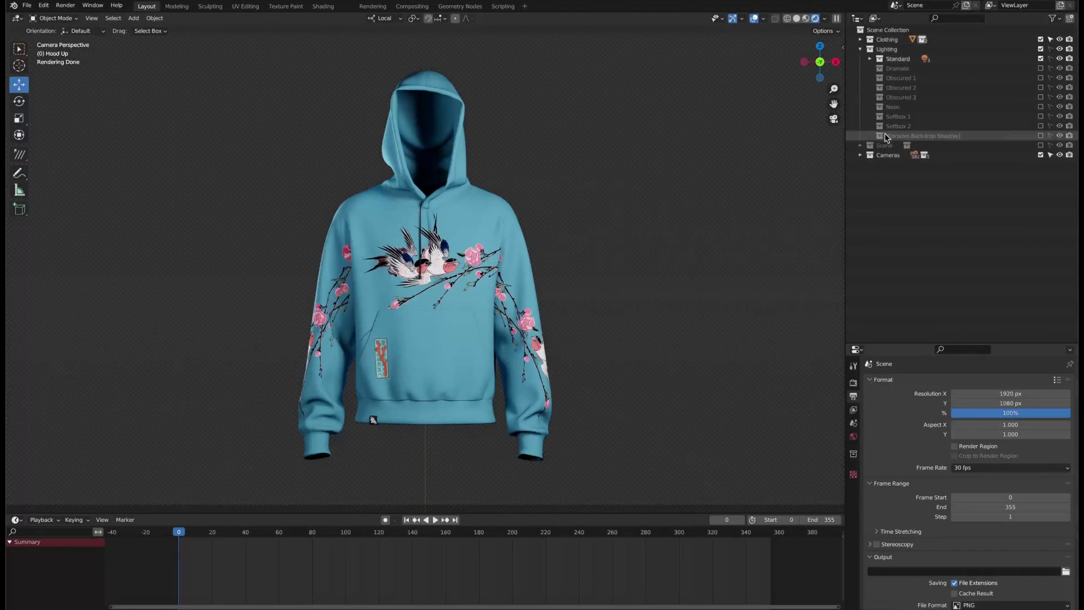
click(1041, 145)
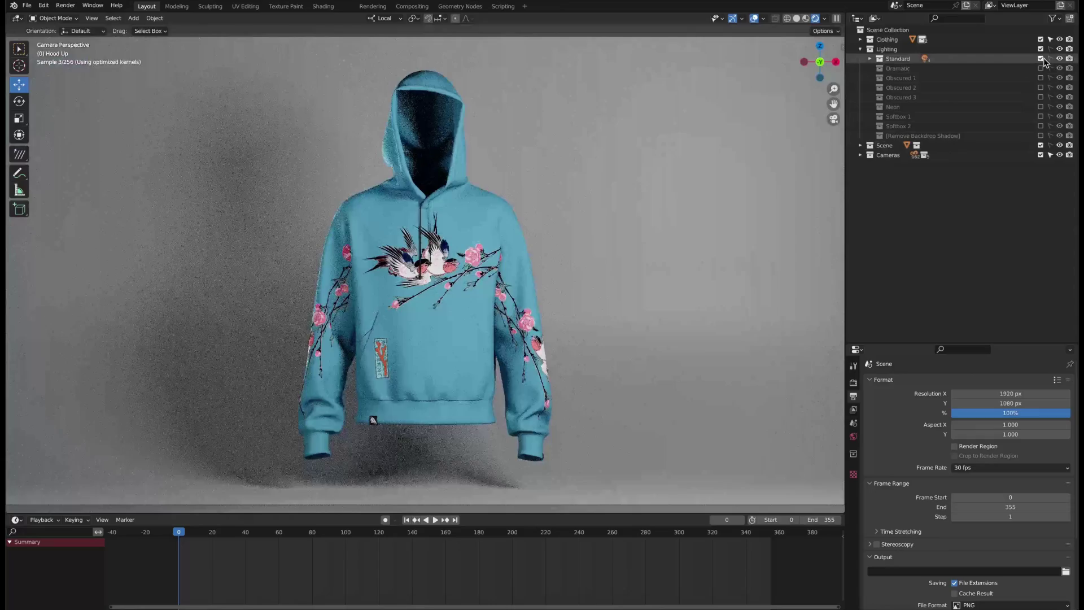
click(1042, 58)
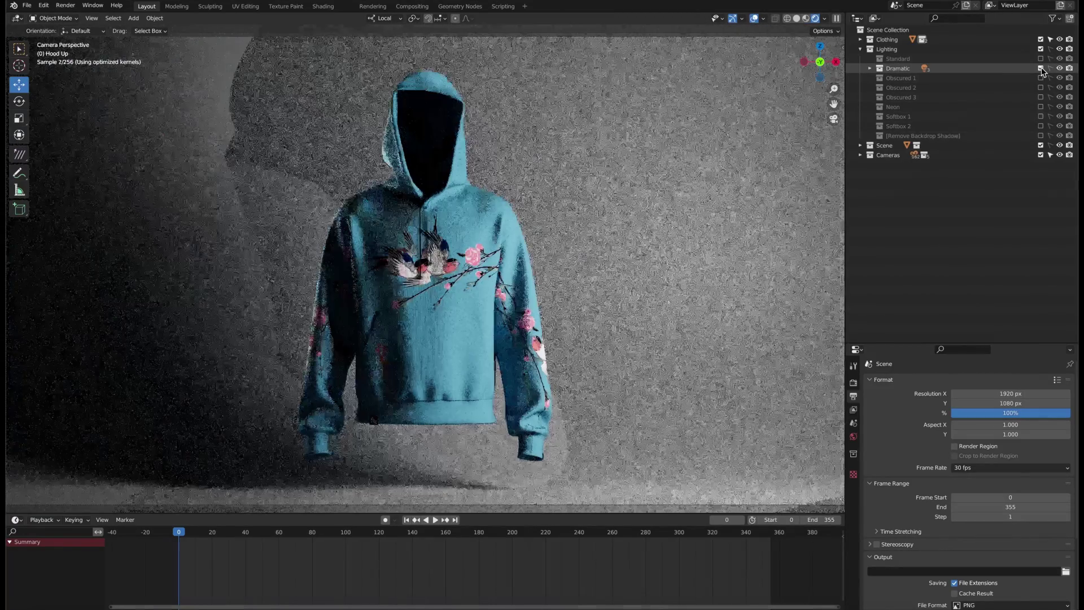
click(1041, 68)
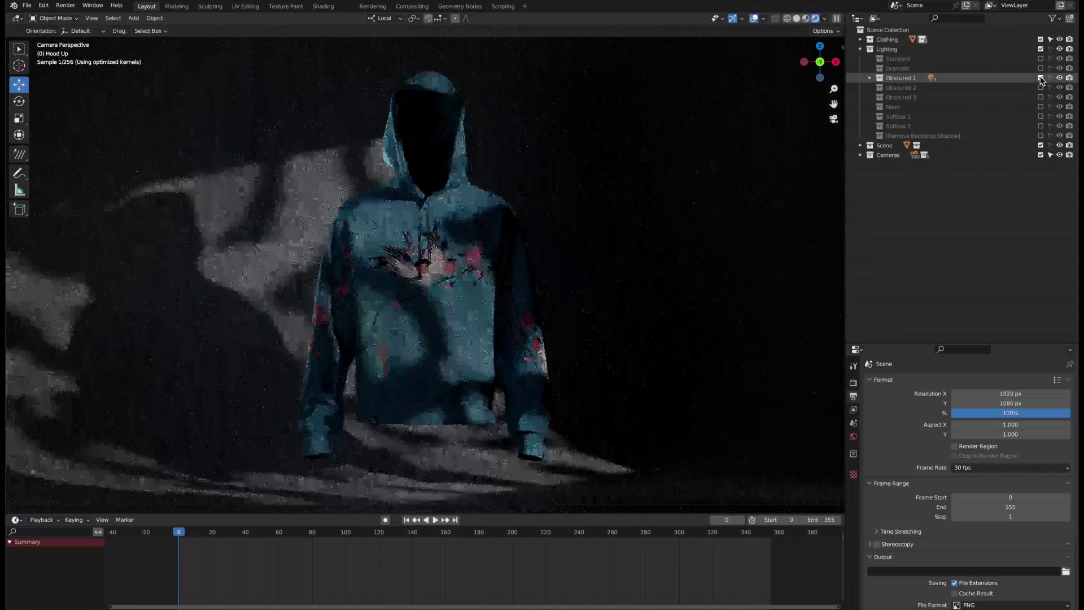
Try Obscured 2 and 3 lighting, then return to the Standard setup
click(1042, 78)
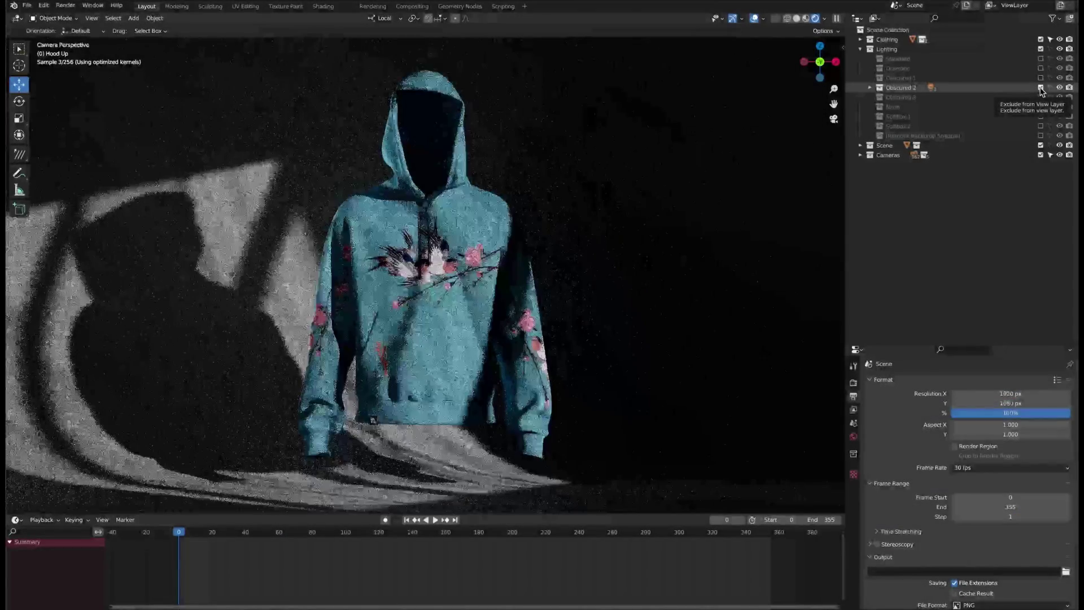
click(1041, 87)
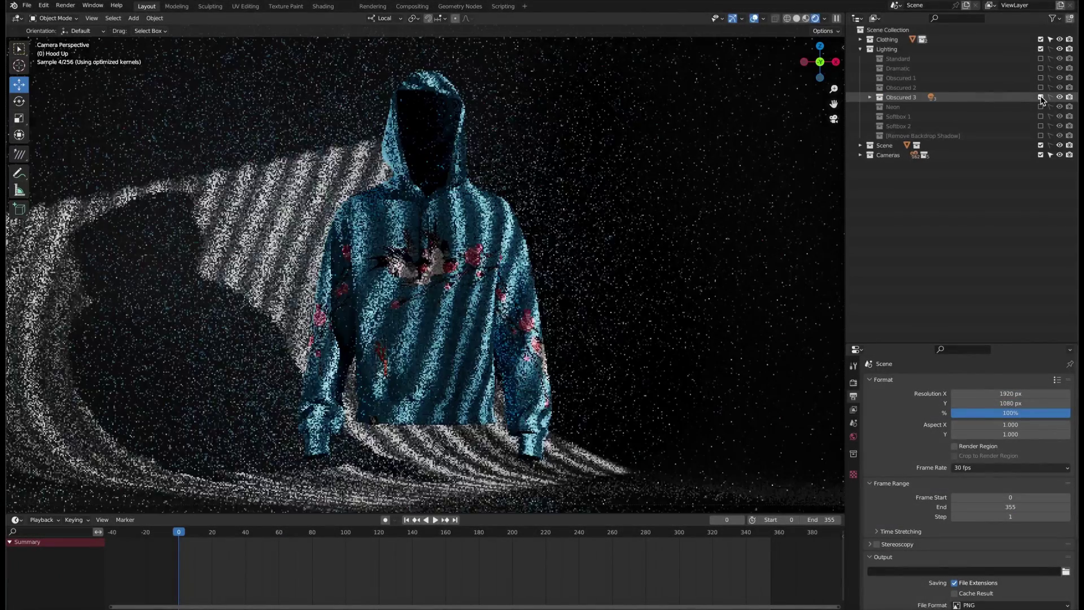
click(1041, 97)
click(1042, 59)
Select the Studio Backdrop object and inspect its material's Base Color
click(861, 145)
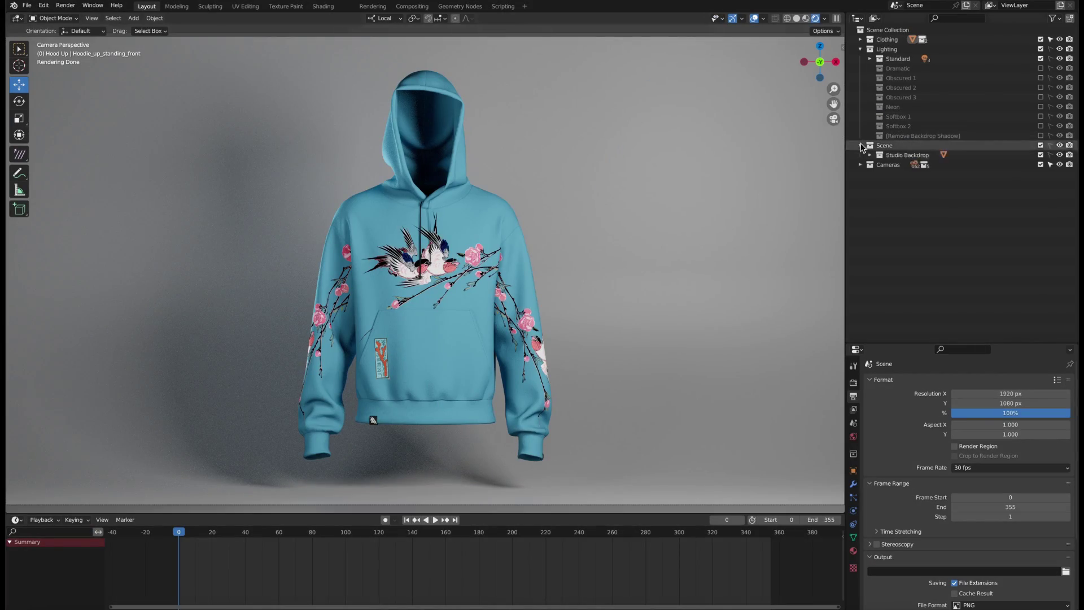
click(870, 155)
click(919, 166)
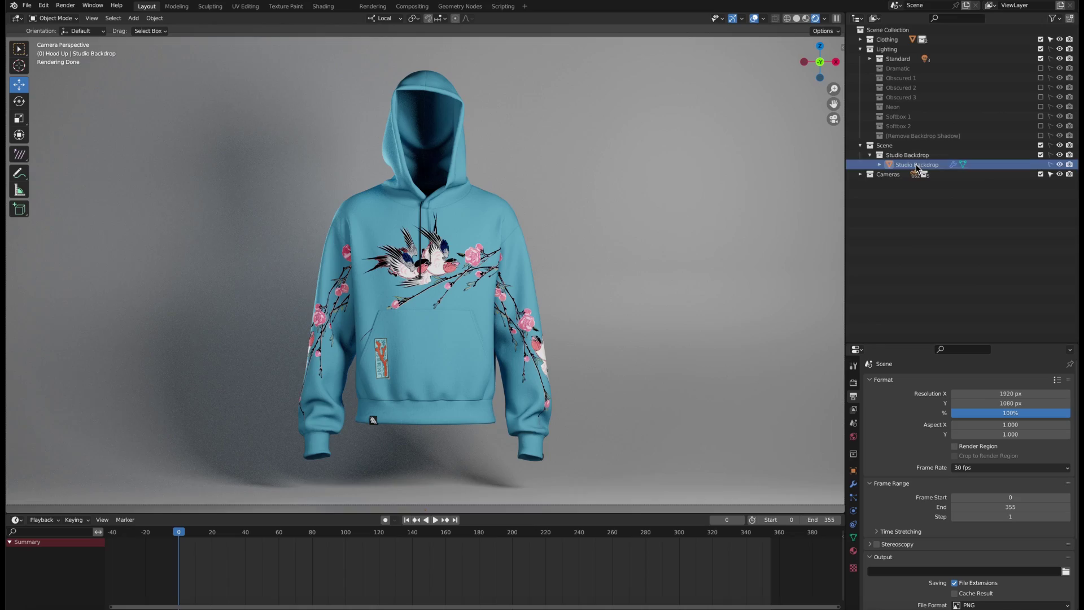
click(854, 552)
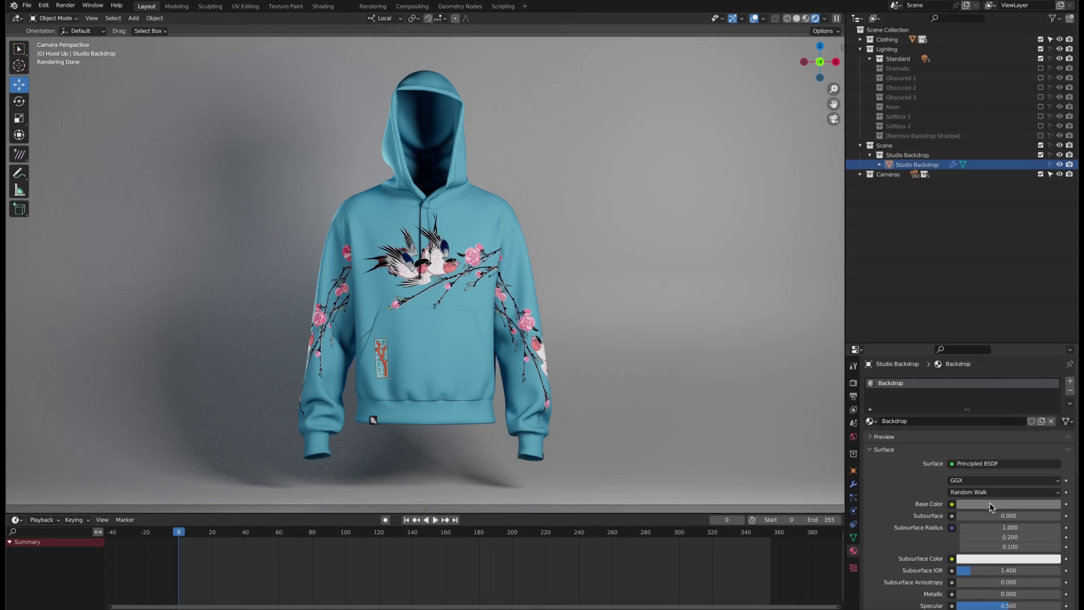
click(994, 505)
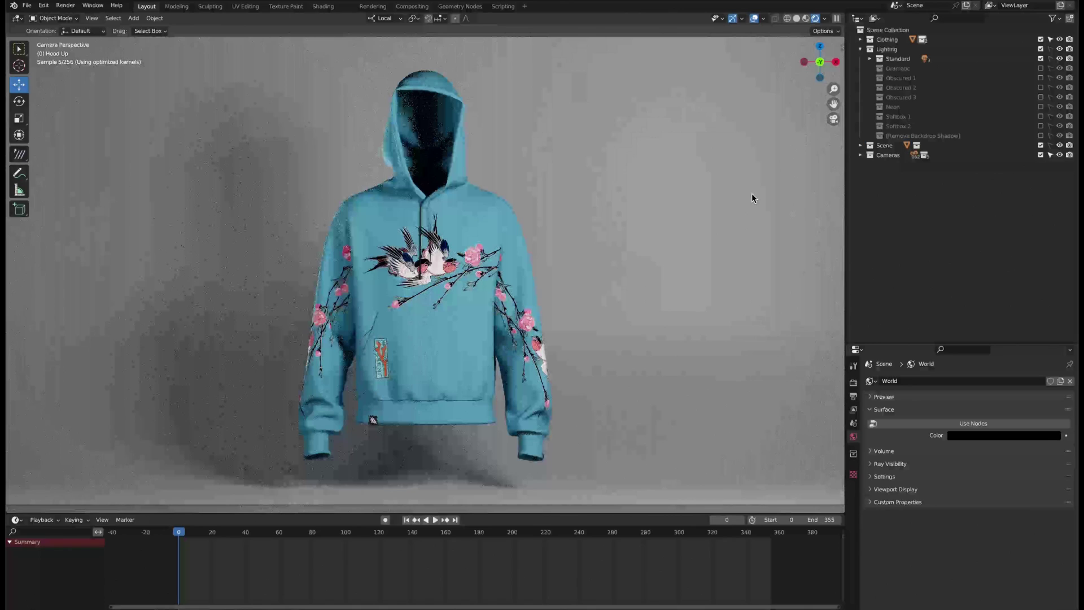
Hide the backdrop collection and make the render's film background transparent
click(1041, 147)
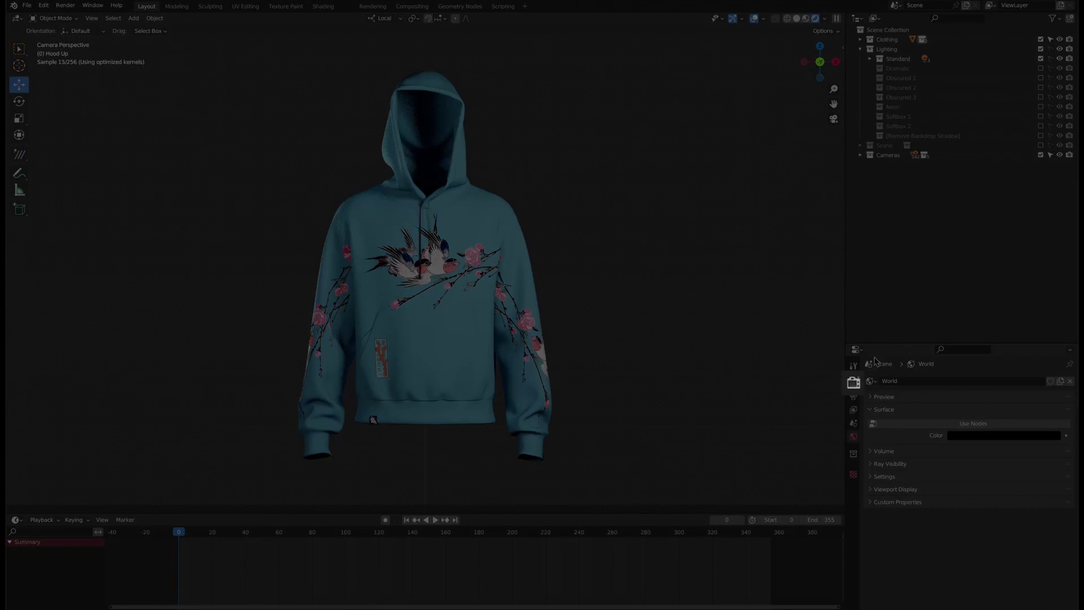
click(854, 383)
scroll(881, 495, down, 2)
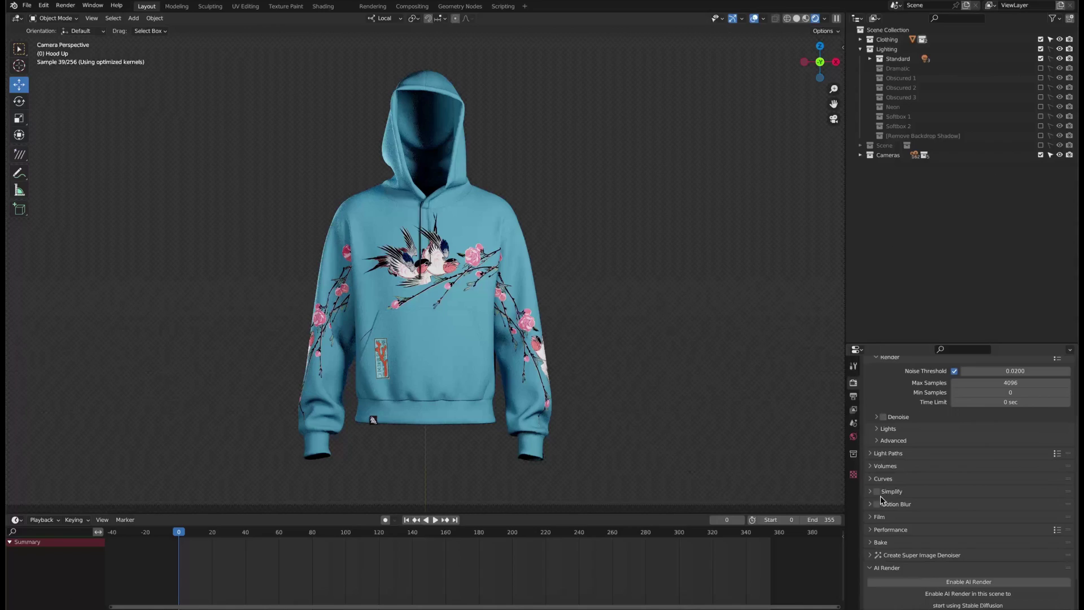
click(873, 517)
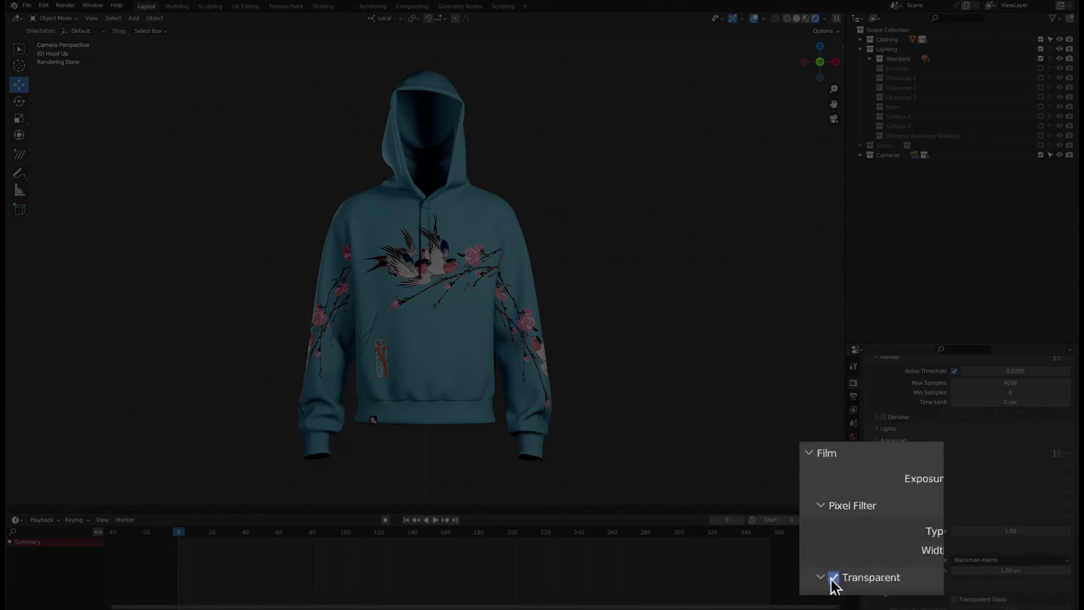
click(883, 585)
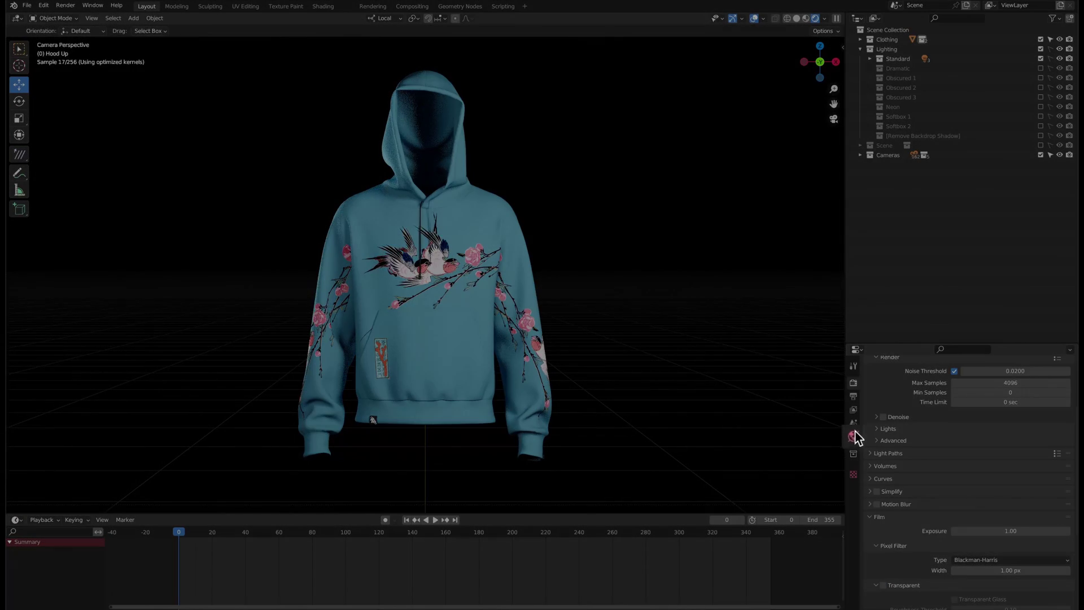
In the World settings, try tinting the background colour purple
click(854, 433)
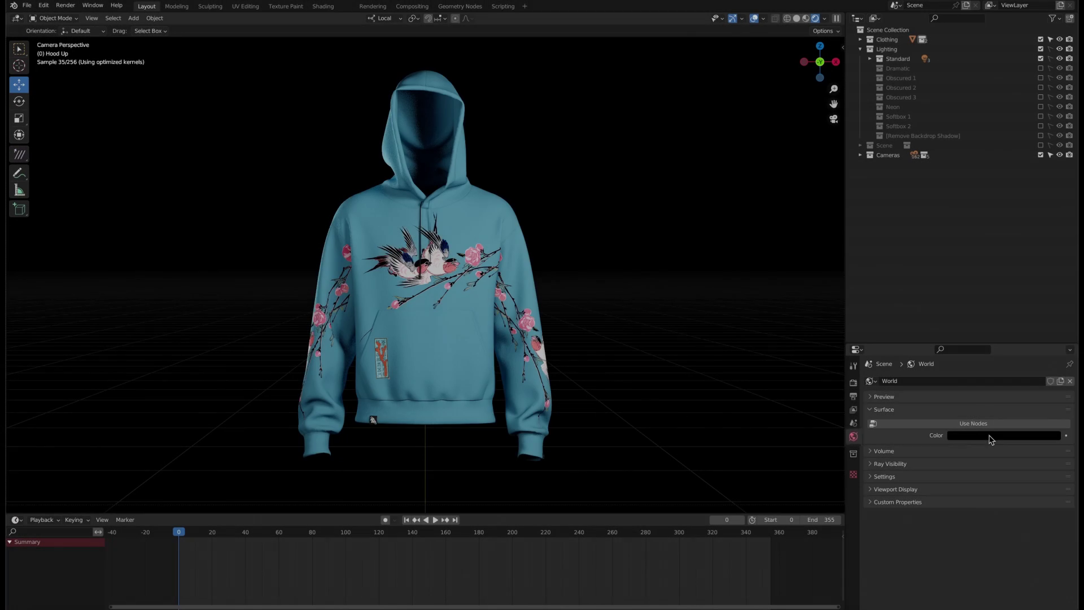
click(1005, 434)
drag(1009, 402, 1008, 422)
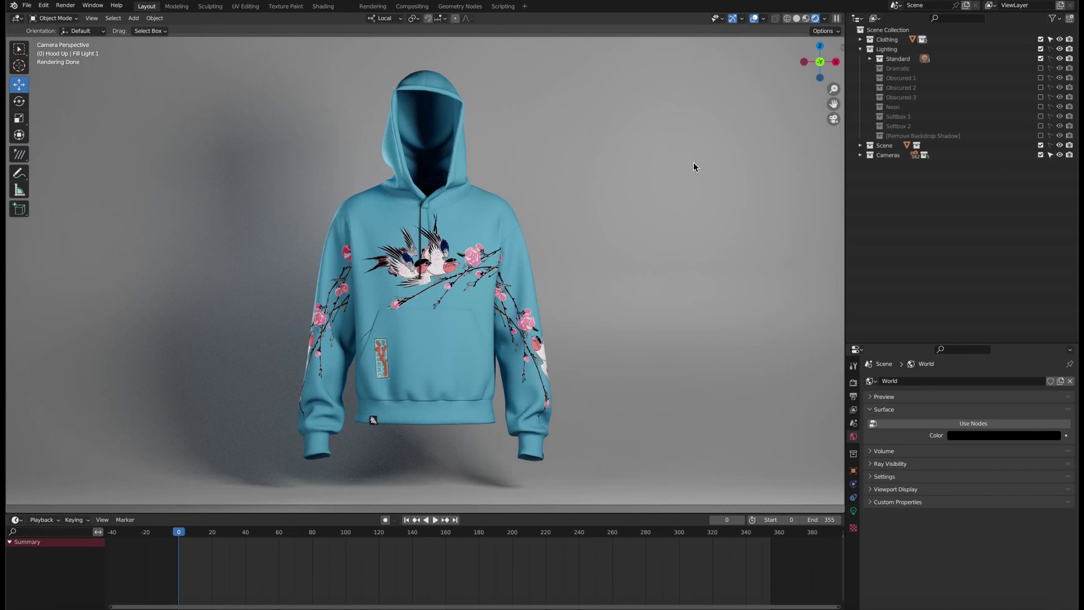
Tint Fill Light 1 in the Standard collection violet, then undo it back to white
click(871, 58)
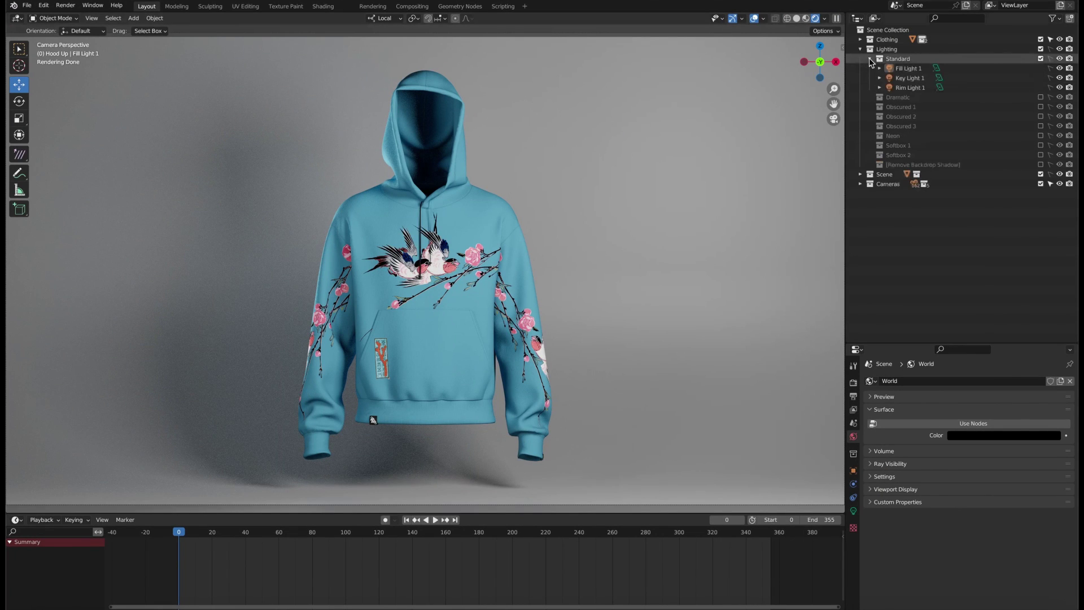
click(908, 69)
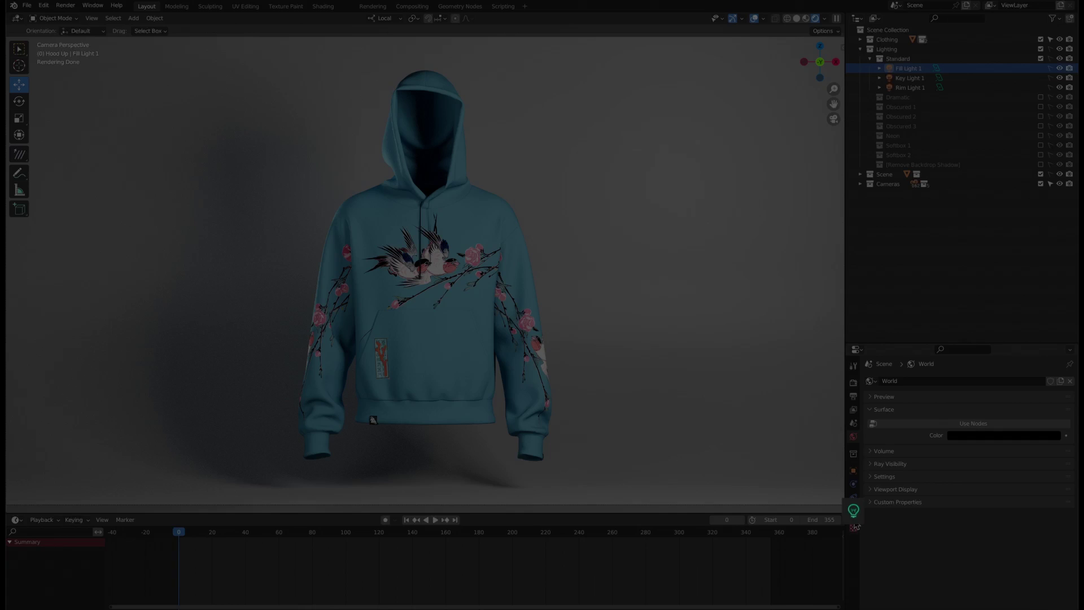
click(855, 512)
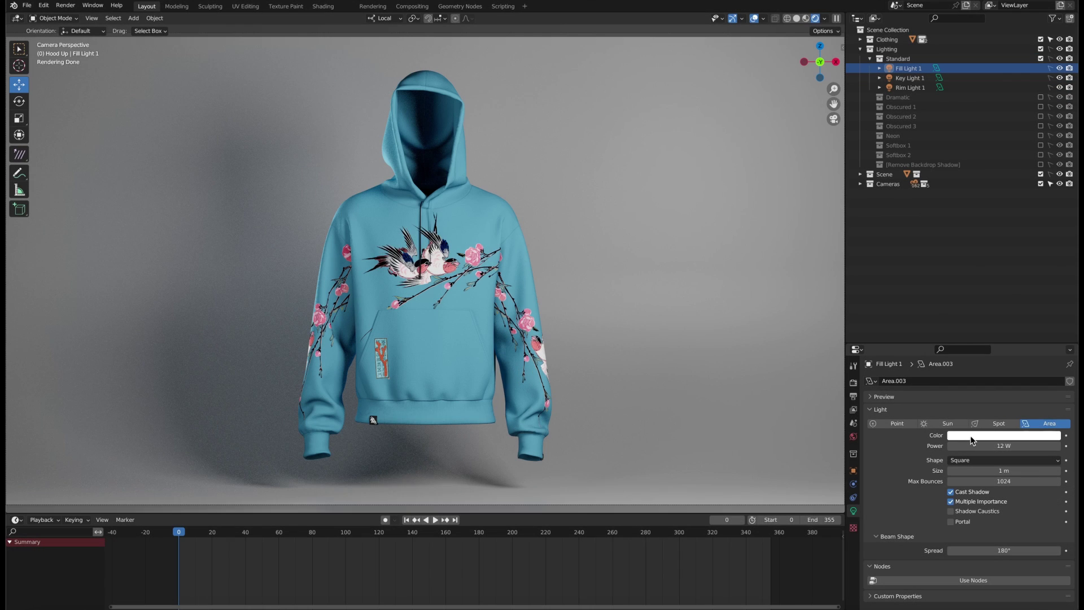
click(974, 439)
drag(1017, 345, 1027, 340)
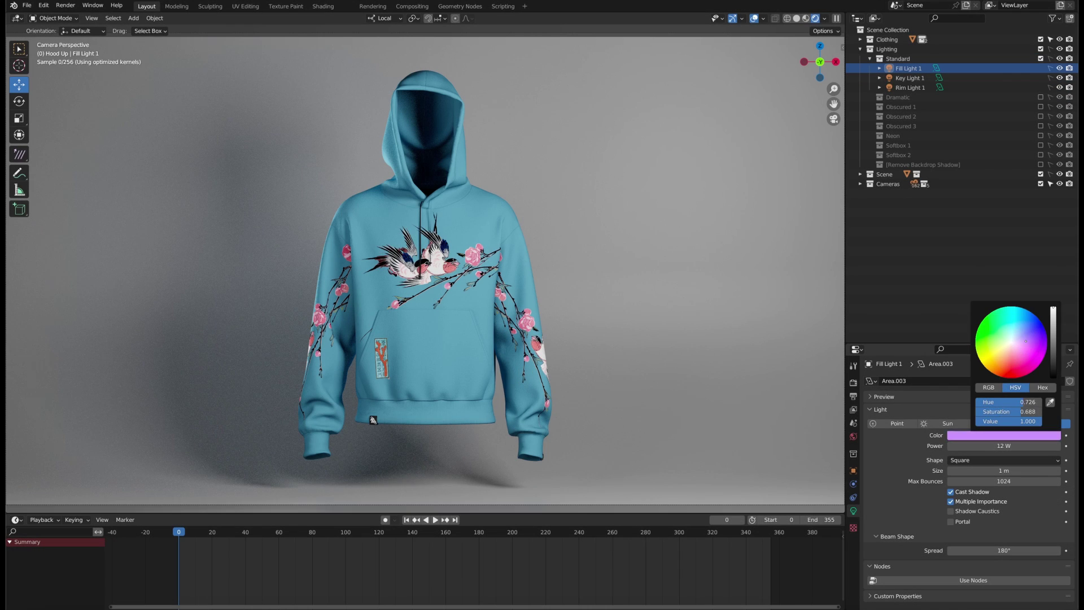
click(1004, 446)
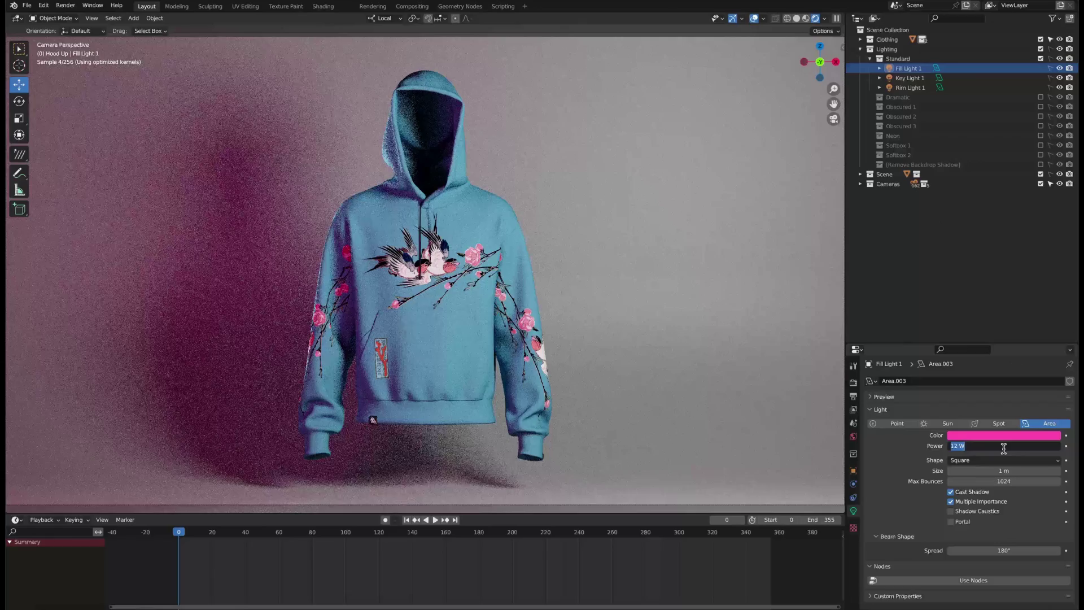
text(50)
key(Return)
key(ctrl+z)
key(ctrl+z)
Toggle the standard lights off to compare and switch to the Neon lighting setup
click(1060, 68)
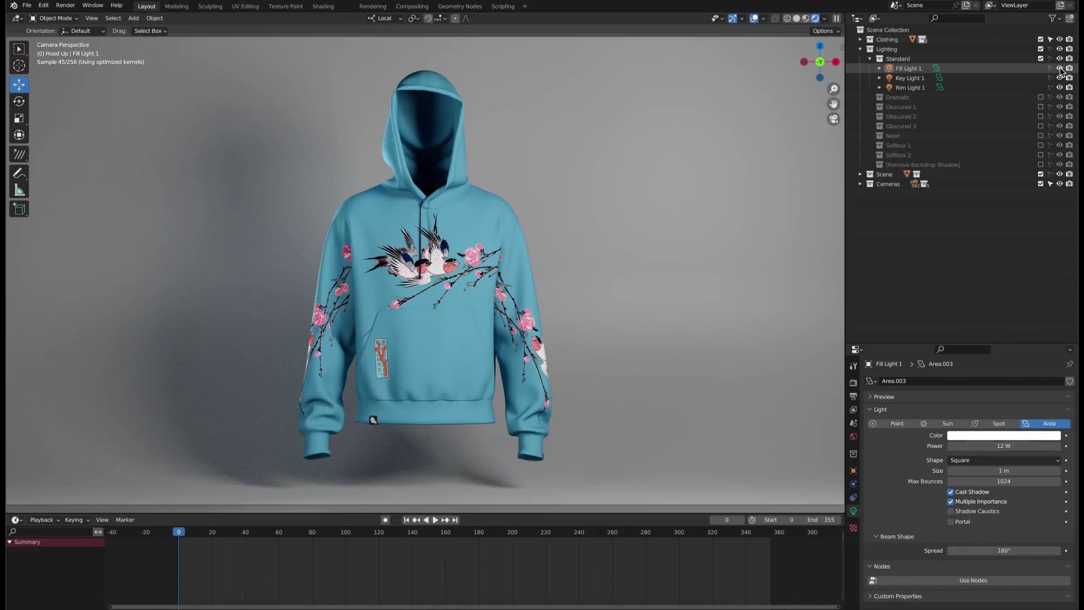
click(1060, 67)
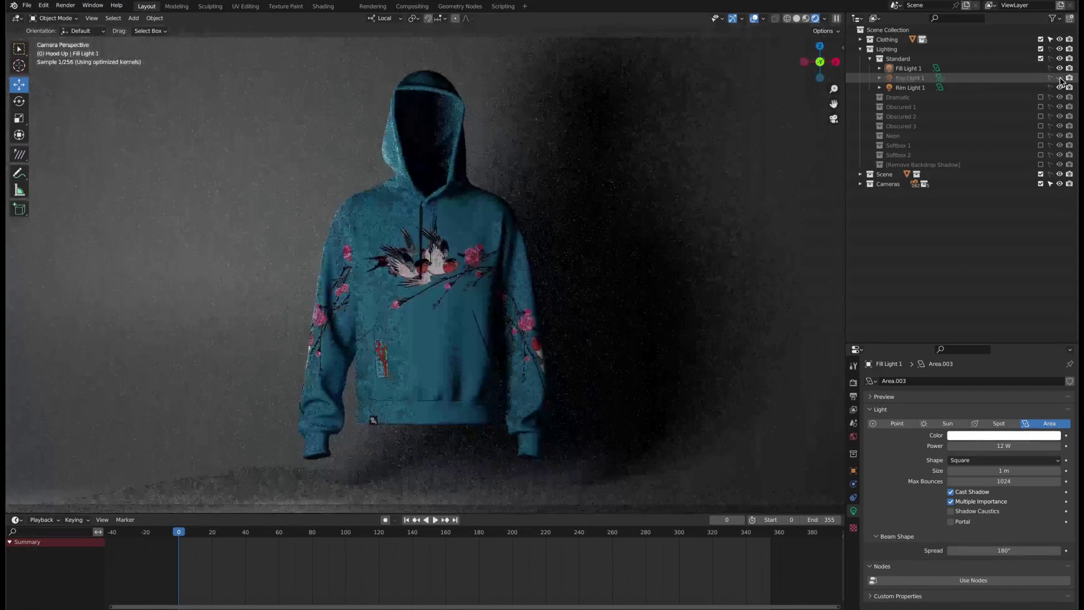
click(1060, 77)
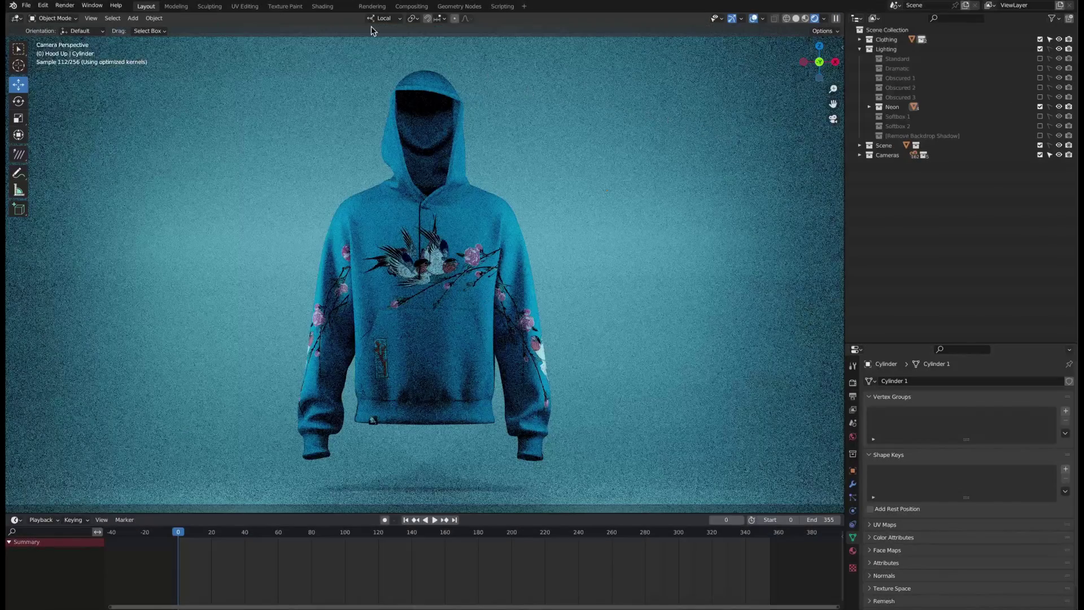
In the Shading workspace, set the Neon Cylinder's Principled Volume emission colour to magenta
click(322, 6)
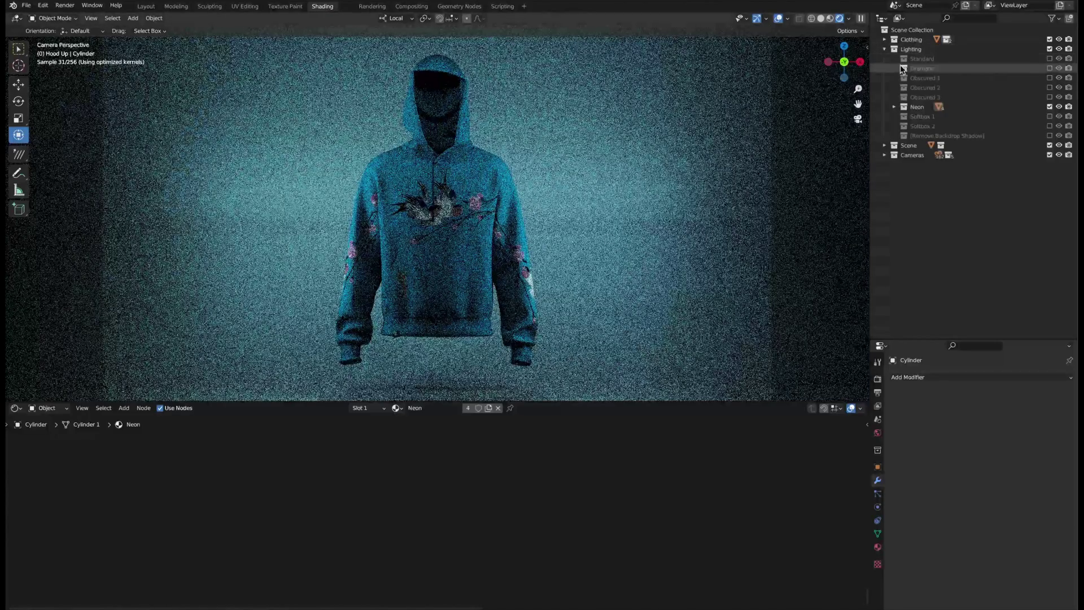
click(894, 107)
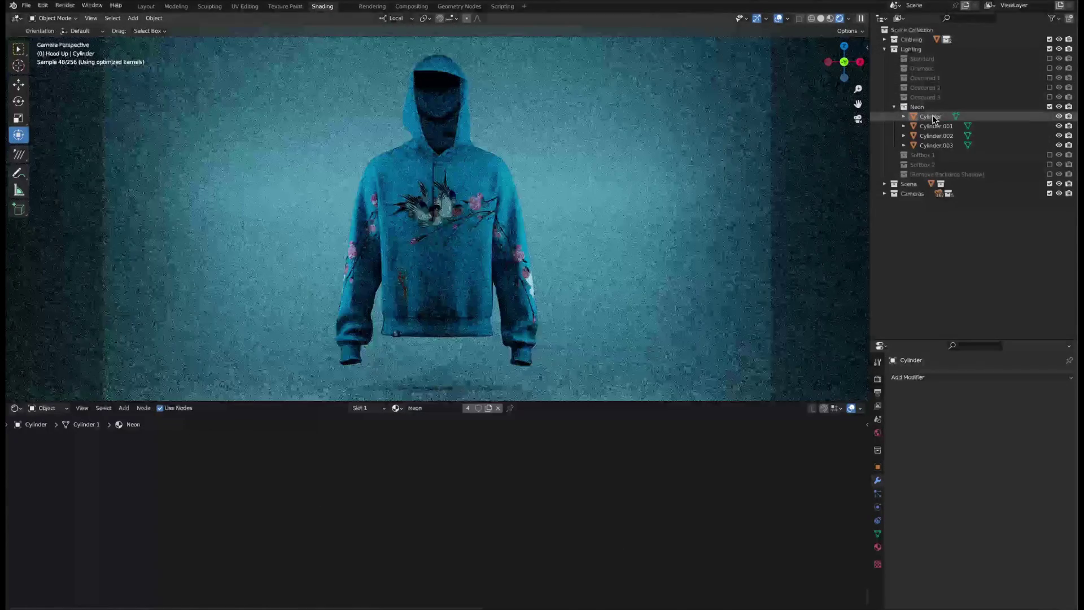
click(933, 117)
click(82, 408)
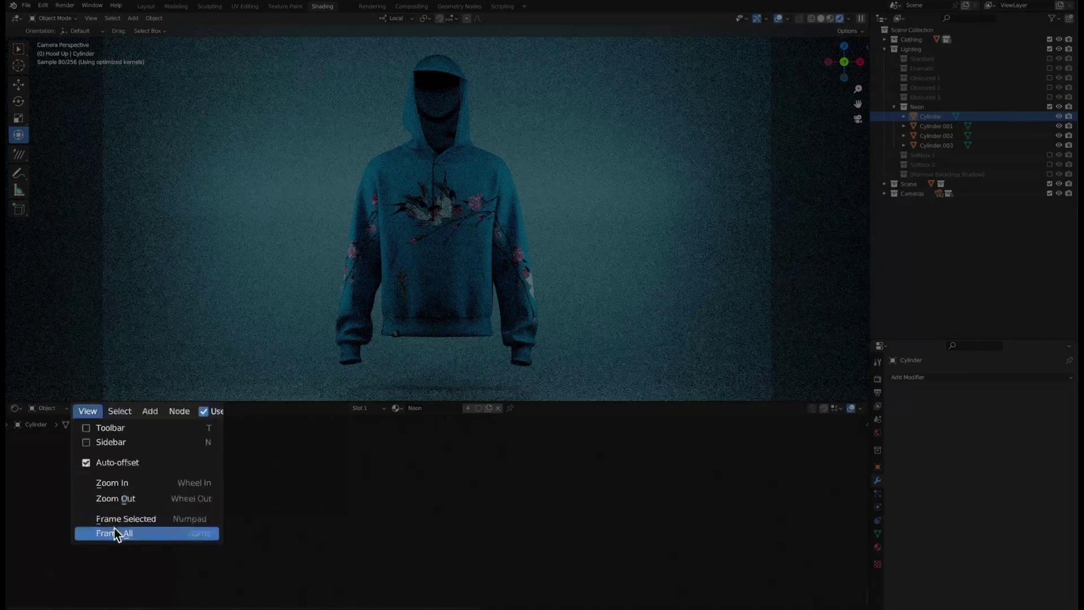
click(116, 530)
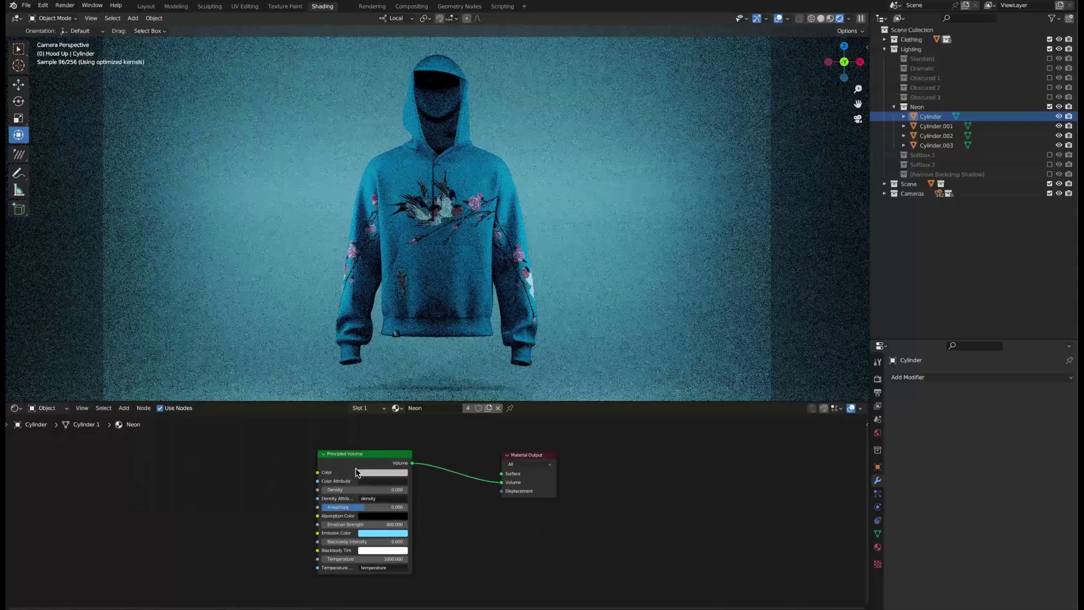
click(381, 533)
click(395, 468)
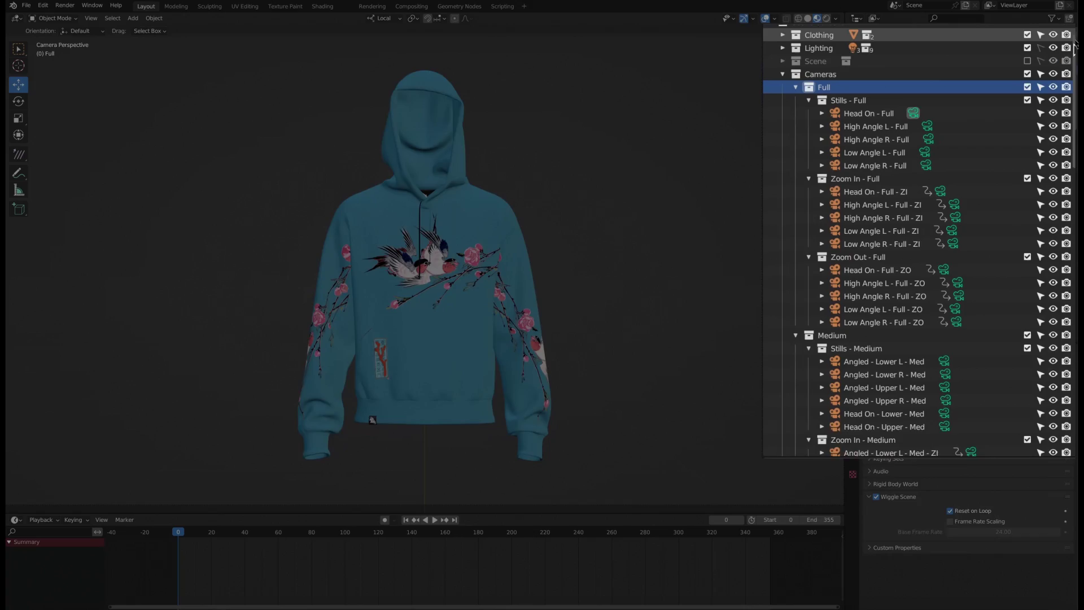
scroll(910, 254, down, 2)
scroll(909, 255, down, 2)
scroll(910, 254, down, 2)
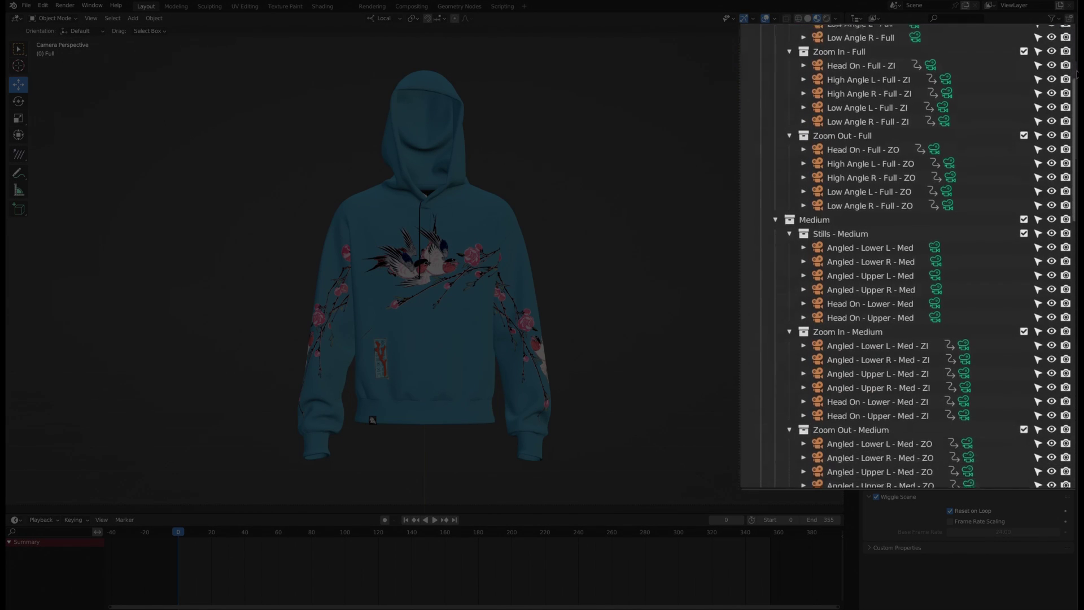
scroll(910, 254, down, 2)
drag(1074, 114, 1065, 365)
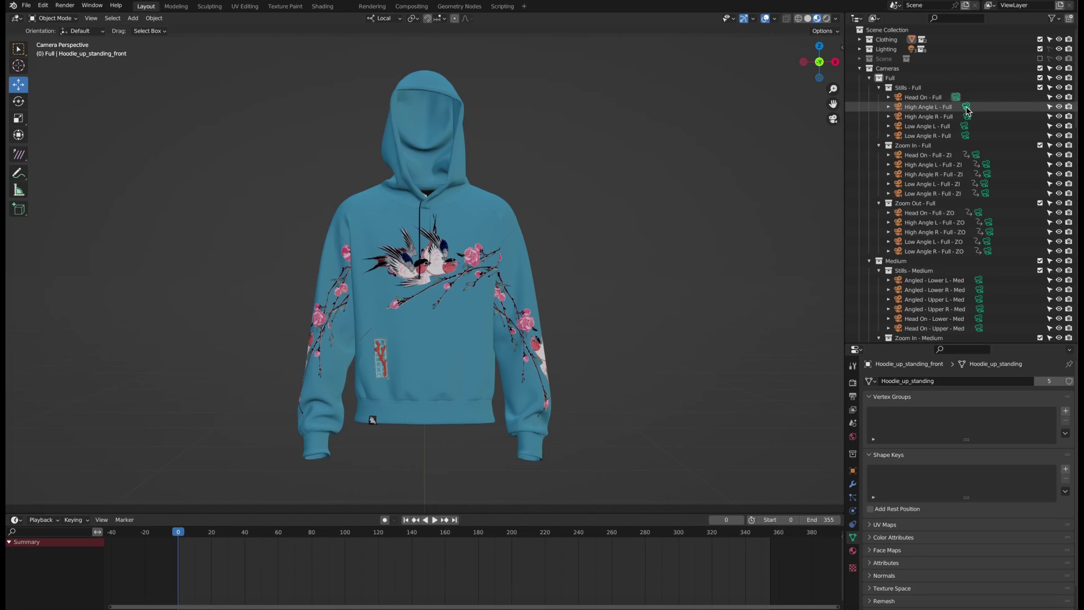
View the scene through the High/Low Angle Full and the four Angled Med preset cameras
click(966, 109)
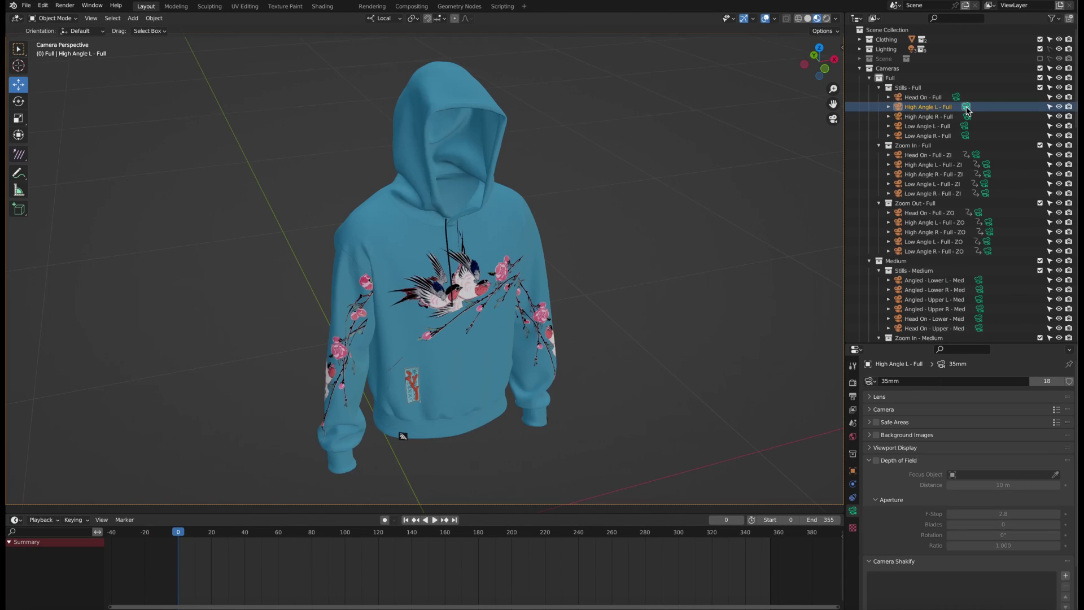
click(967, 118)
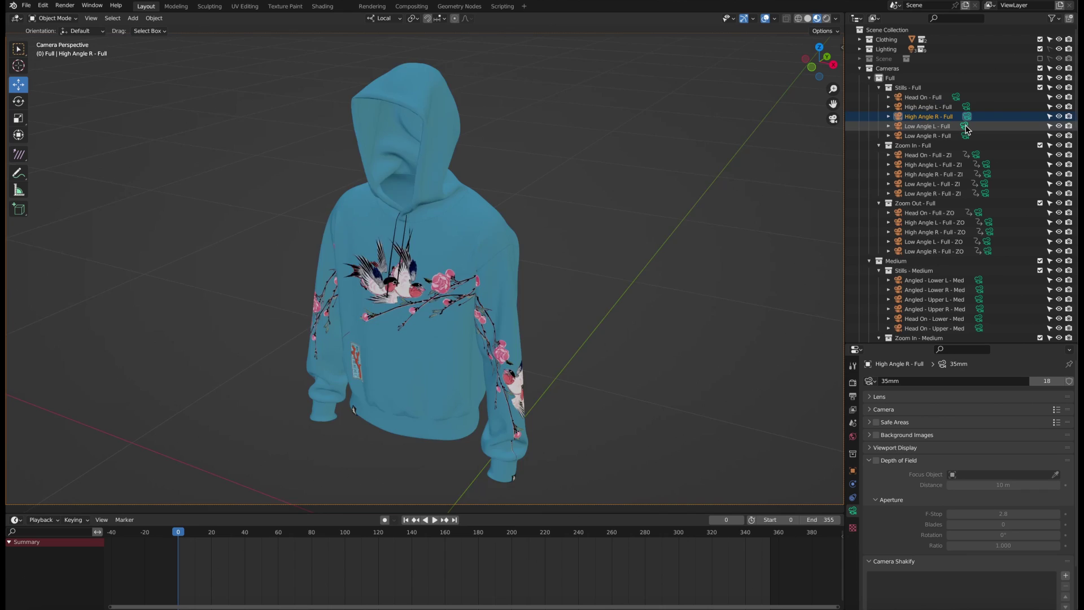
click(967, 126)
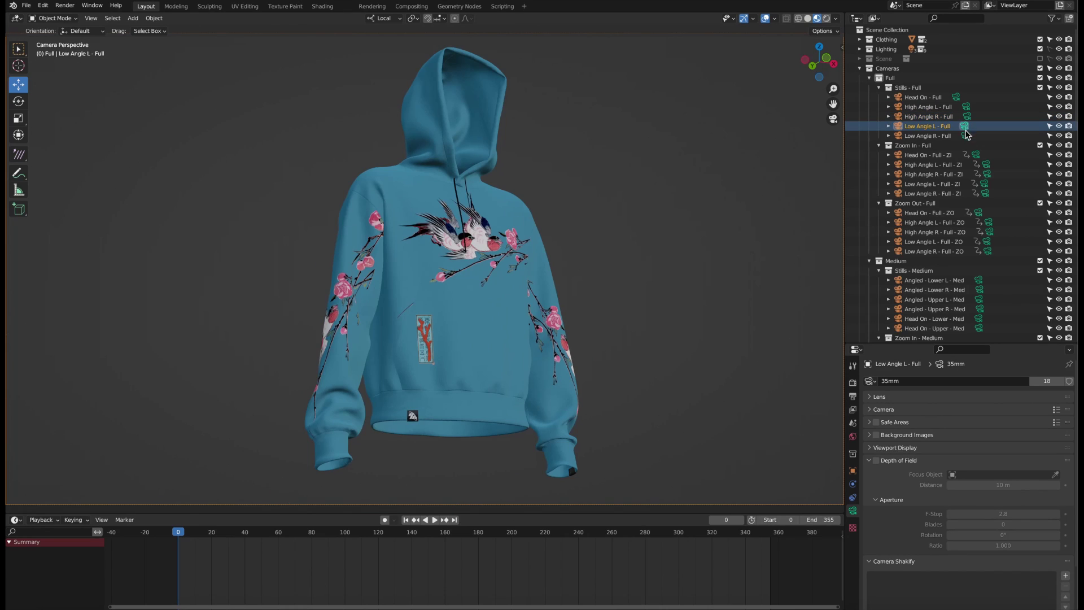
click(980, 280)
scroll(980, 280, down, 2)
click(981, 253)
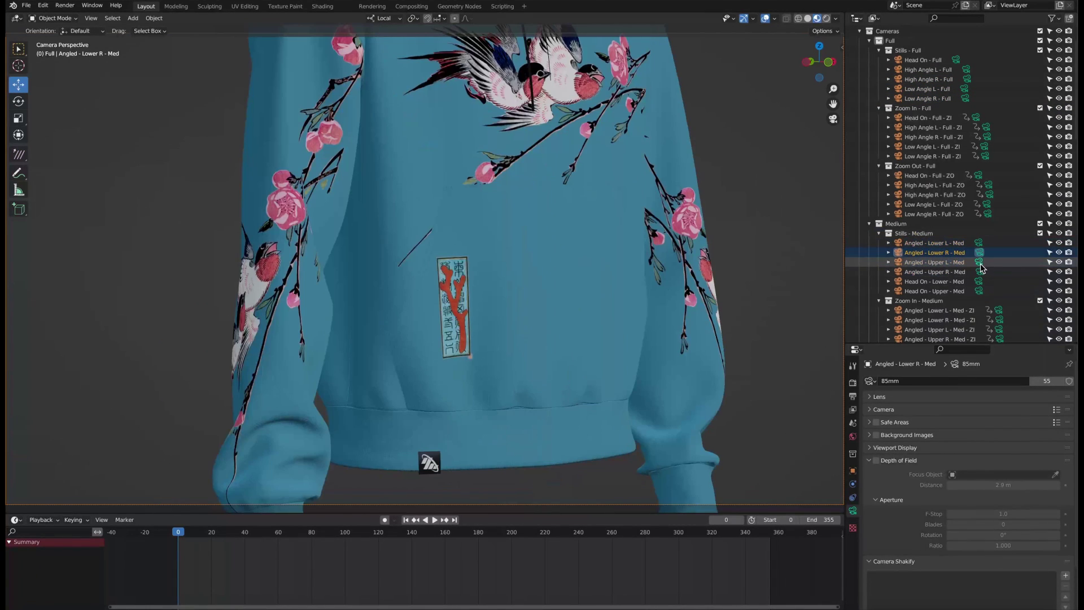
click(981, 263)
click(981, 271)
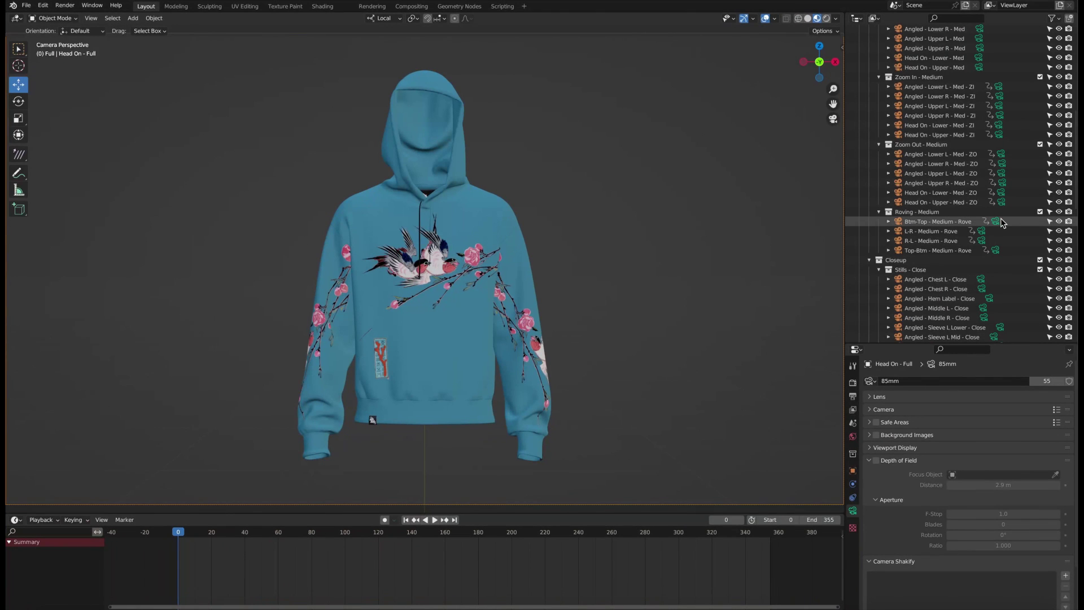
Move the Btm-Top - Medium - Rove camera's end keyframes to frame 86 and play it back
click(998, 224)
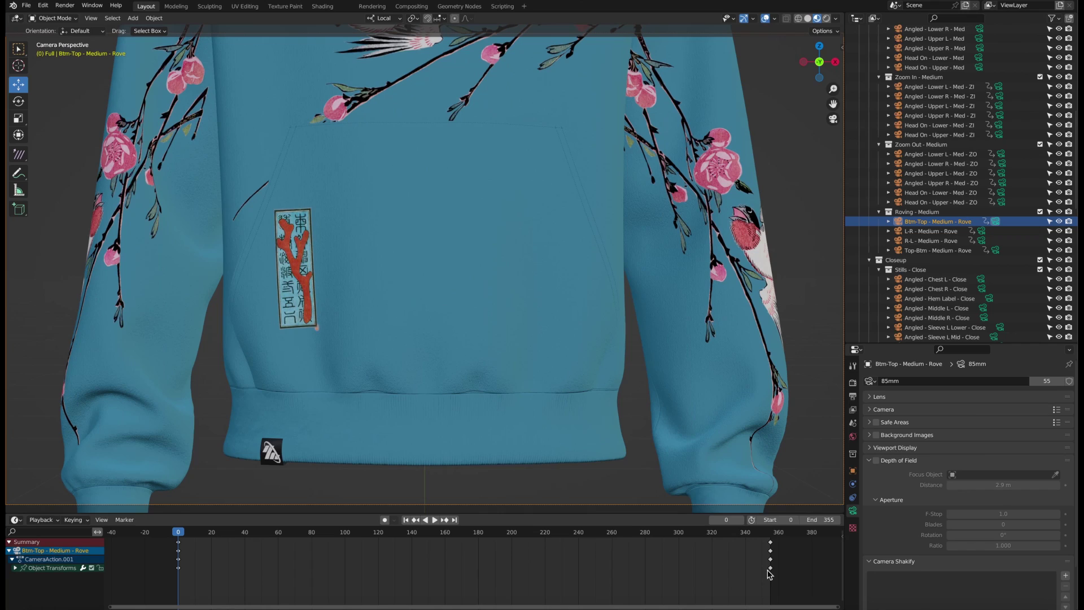
drag(768, 575, 321, 572)
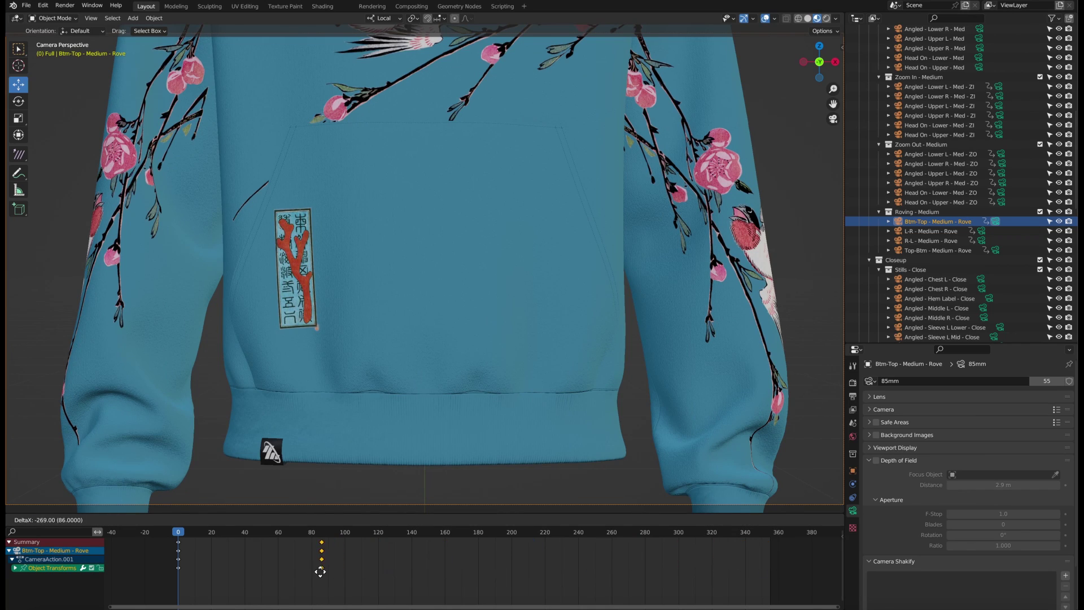
click(321, 572)
key(space)
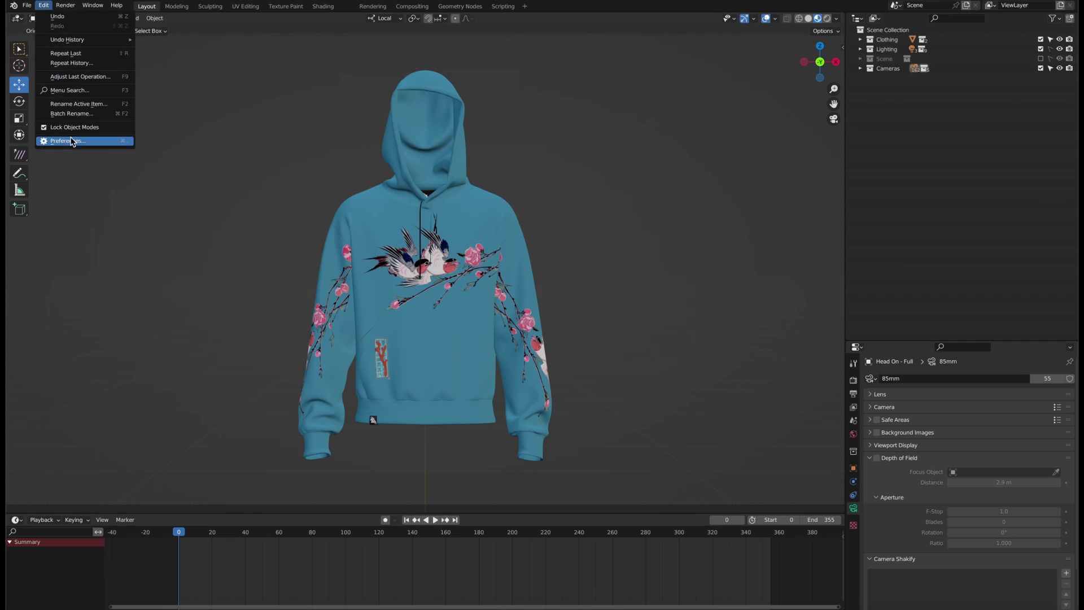
Visit Preferences, then show the Render Properties with the Cycles sampling settings
click(72, 141)
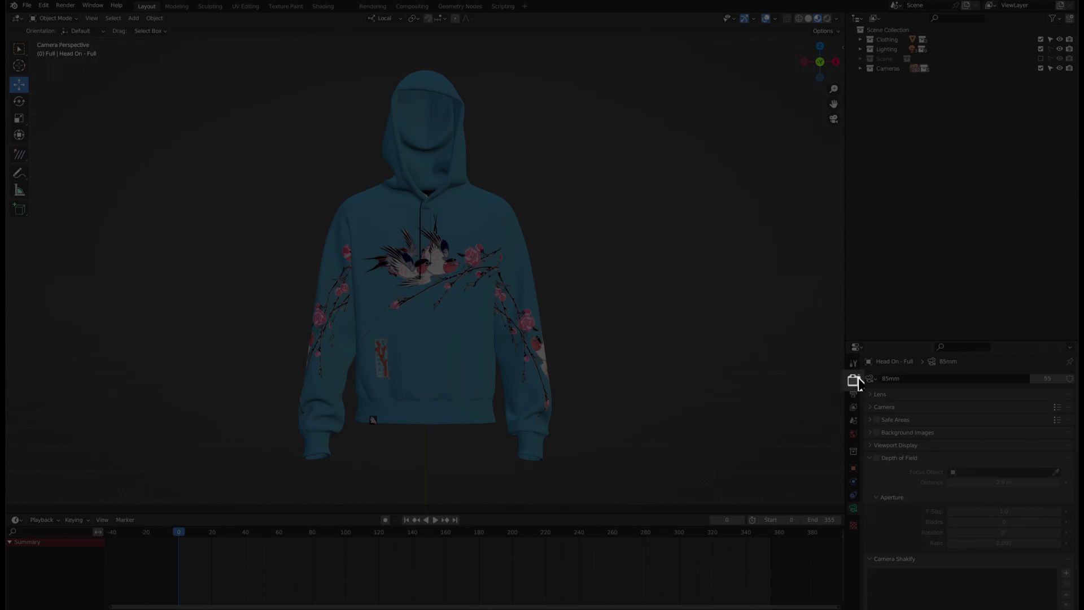
click(854, 380)
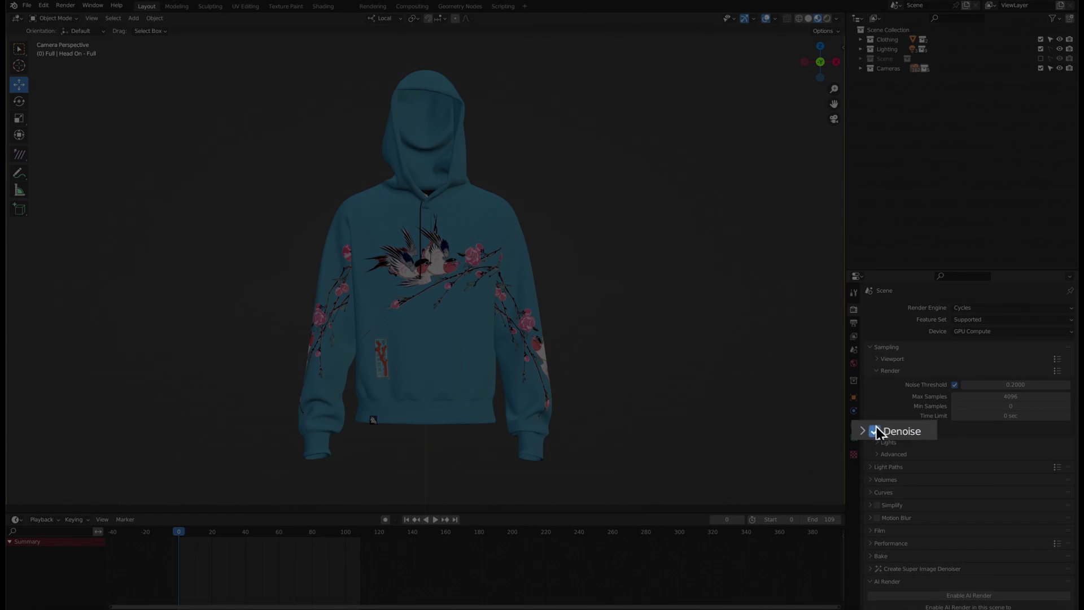
Uncheck Denoise in the Cycles render sampling settings
click(884, 431)
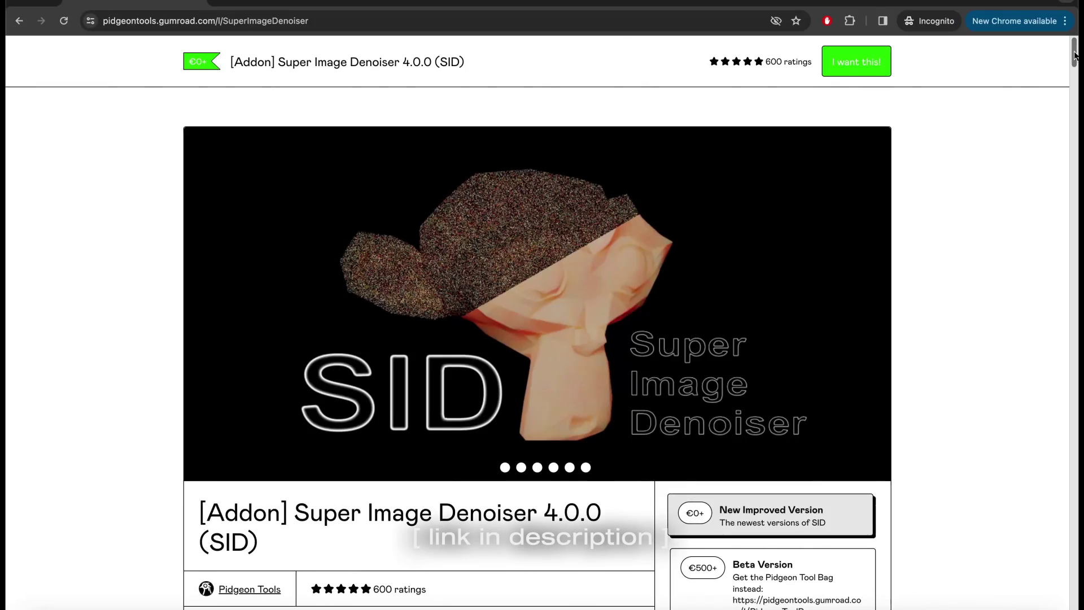
scroll(1074, 56, down, 3)
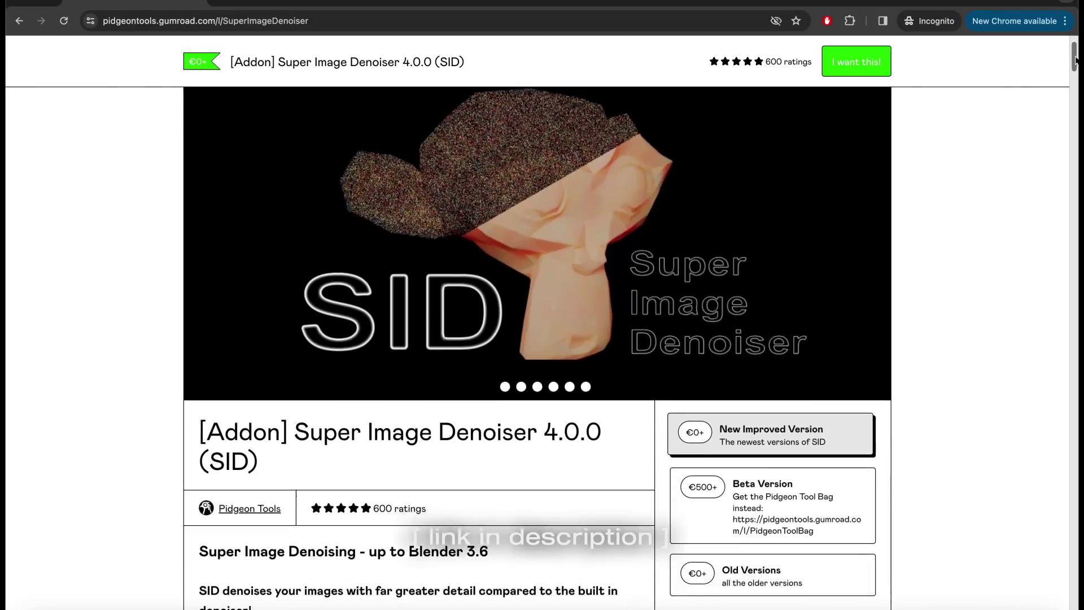
scroll(1074, 56, down, 3)
scroll(1075, 56, down, 3)
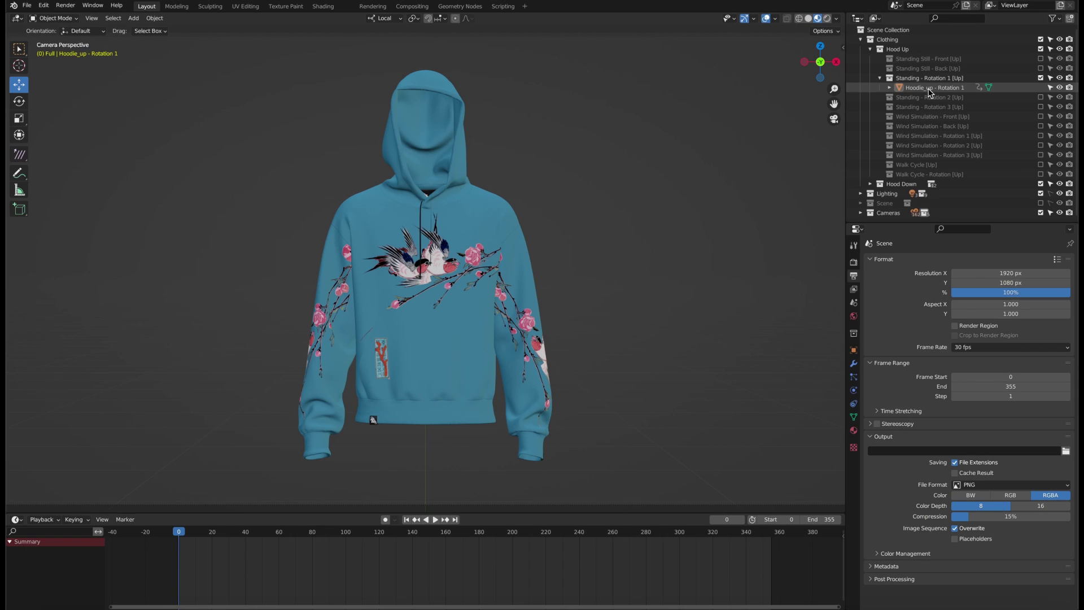
Move Hoodie_up - Rotation 1's final keyframes to frame 109, set Frame End to 109 and play it
click(928, 88)
drag(771, 574, 643, 571)
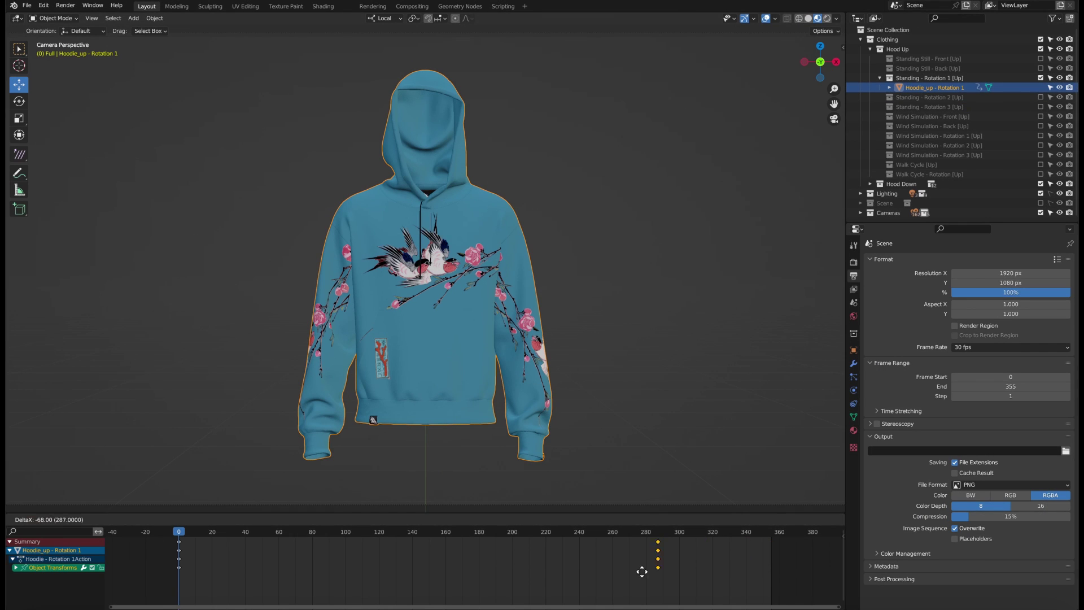
drag(358, 578, 359, 580)
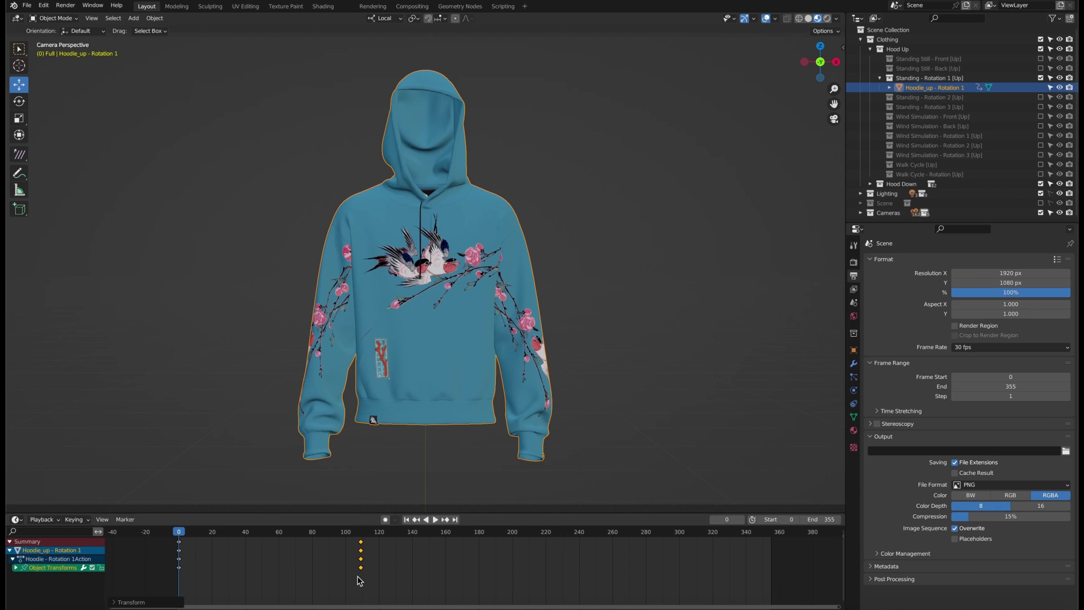
click(1012, 384)
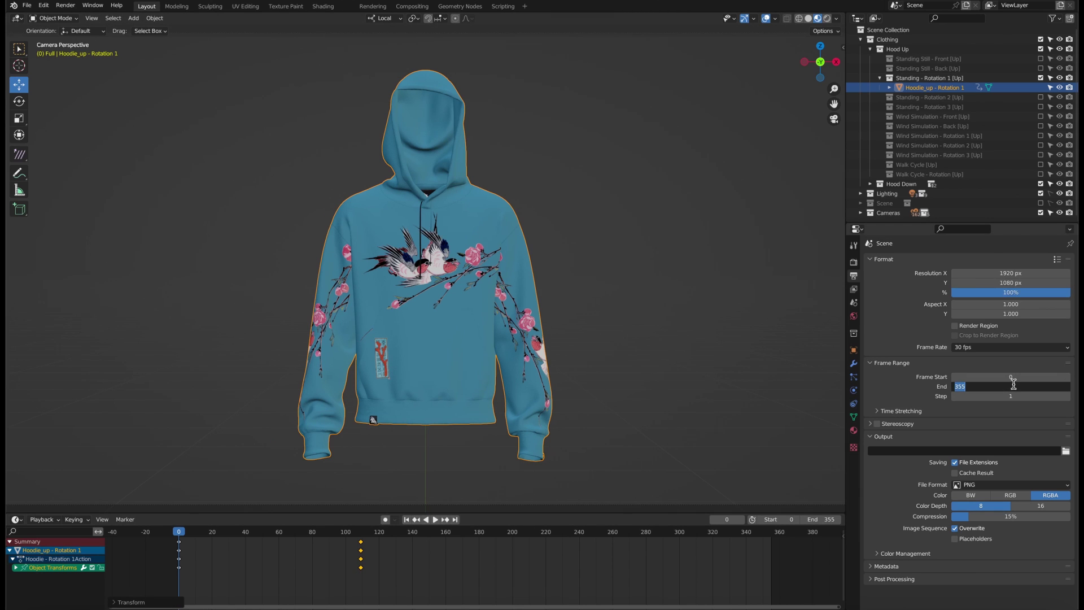
text(109)
key(Return)
key(space)
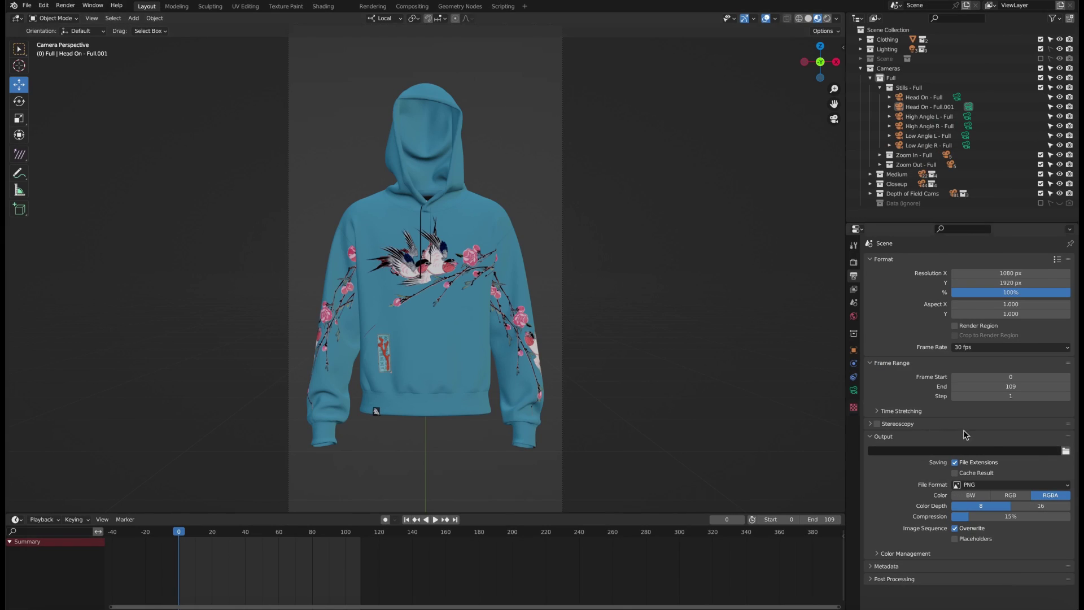
Set the render output path to the Hoodie Mockup Render folder from Recent
click(1066, 451)
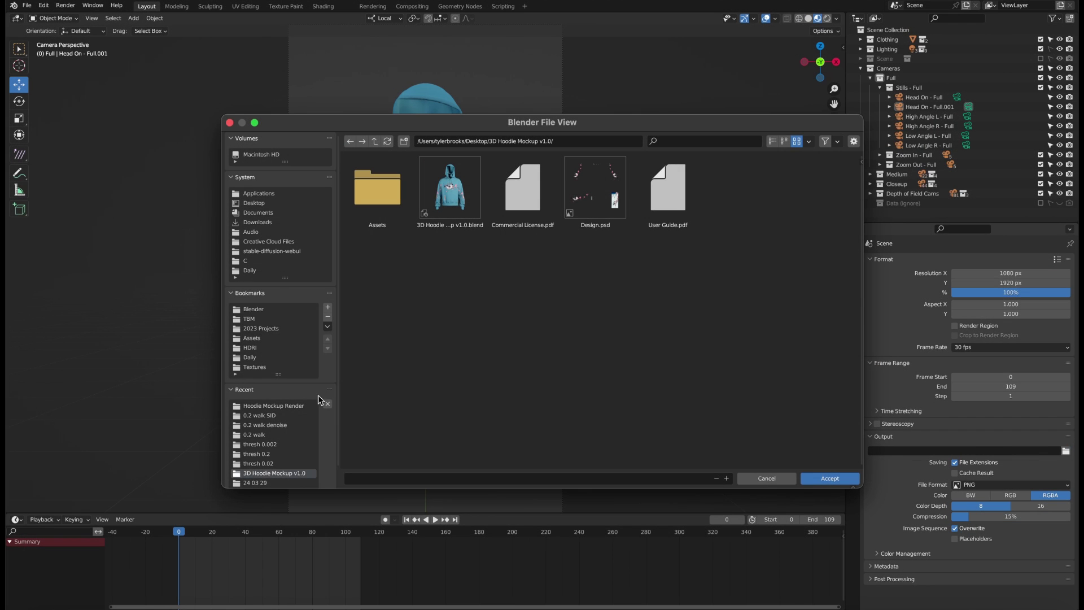
click(293, 408)
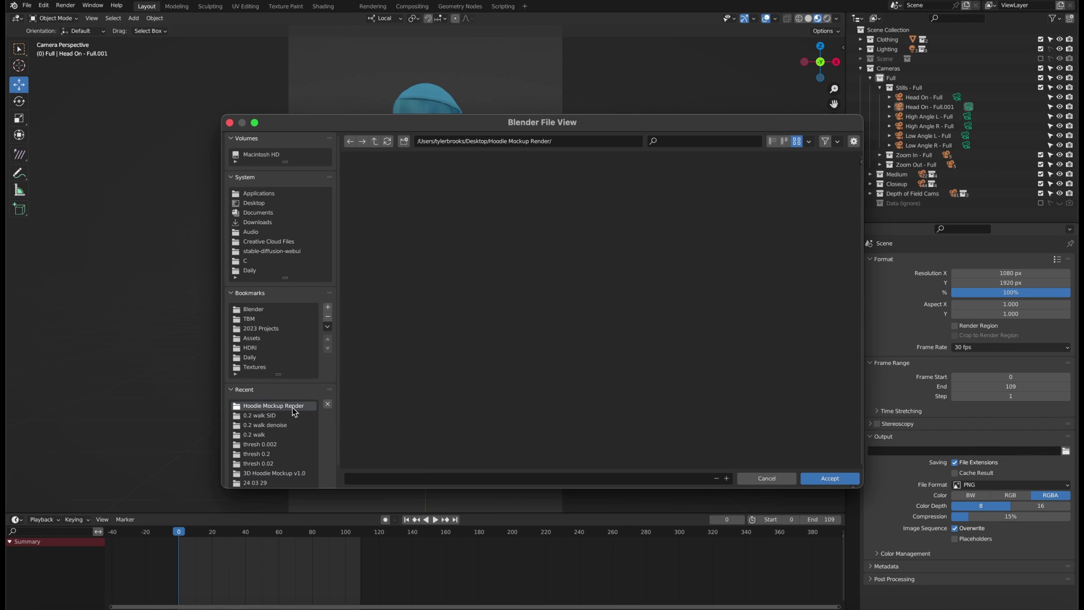
click(829, 478)
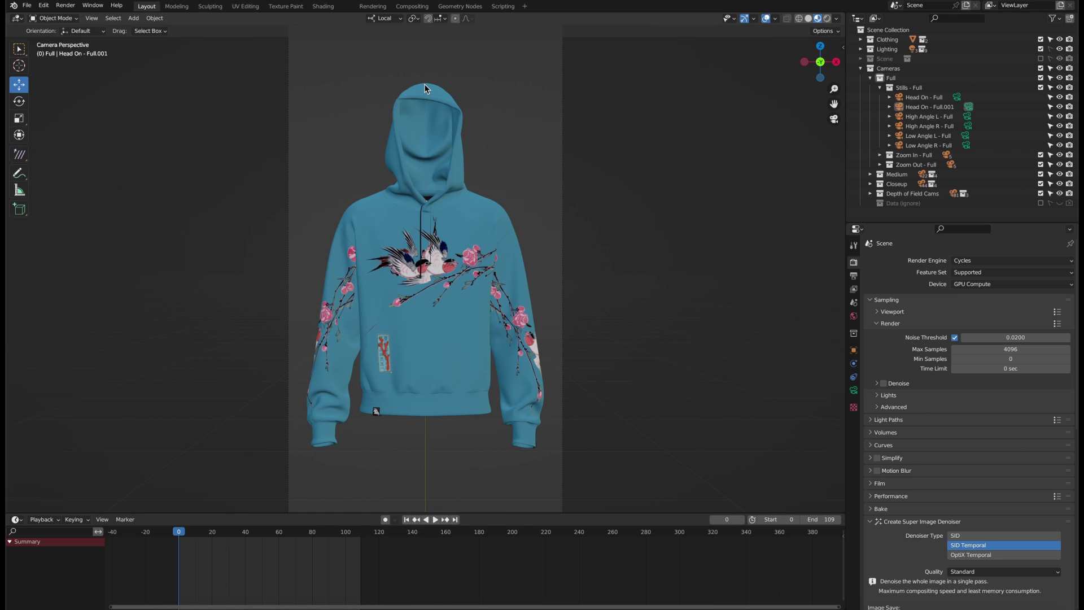
Render a single test image, then render every animation frame out as PNGs
click(65, 5)
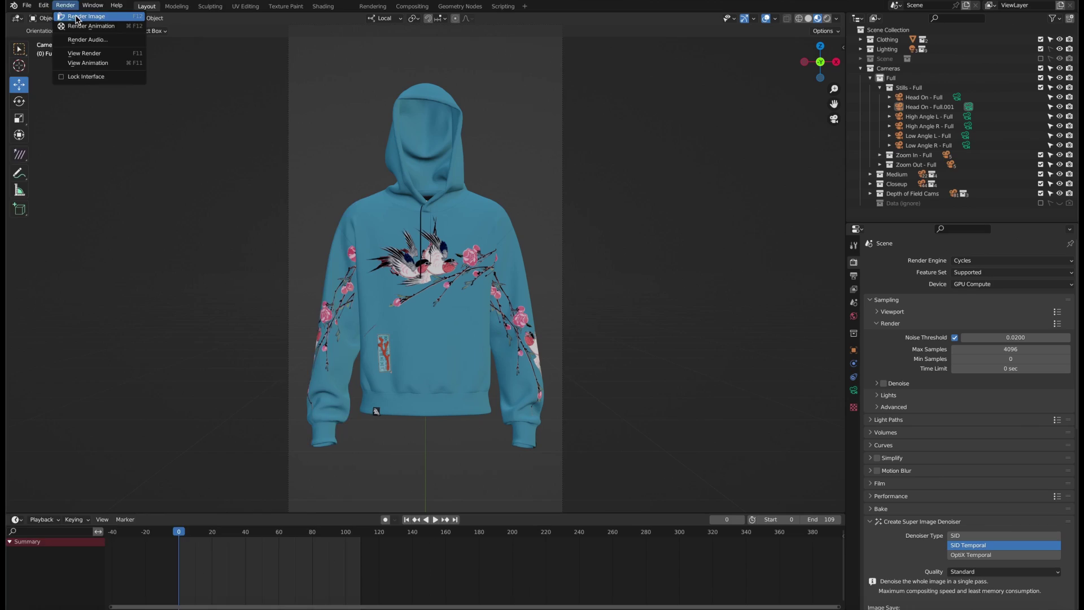
click(85, 17)
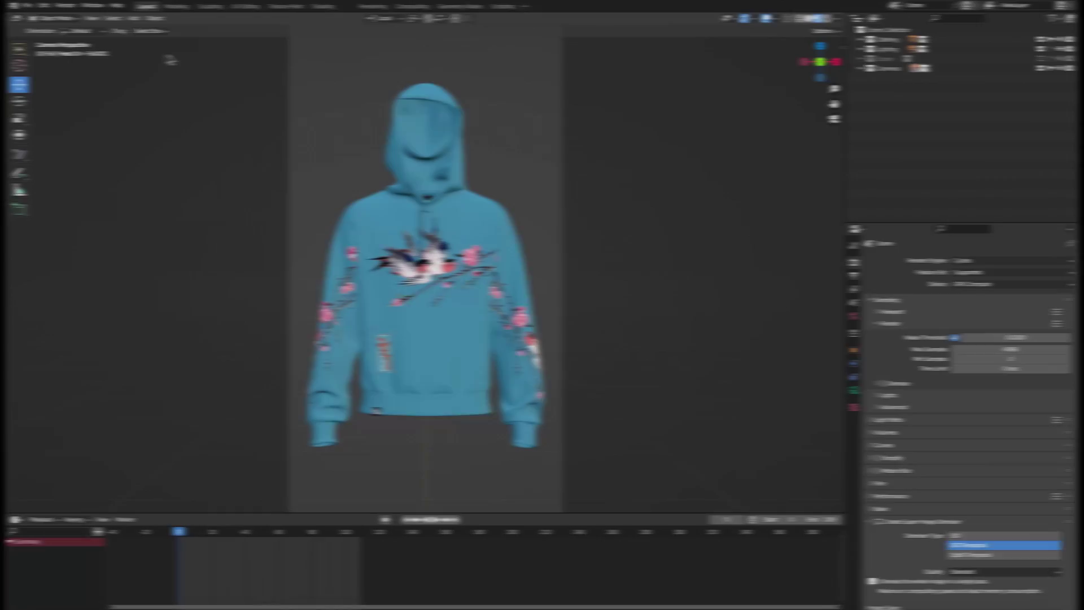
click(68, 5)
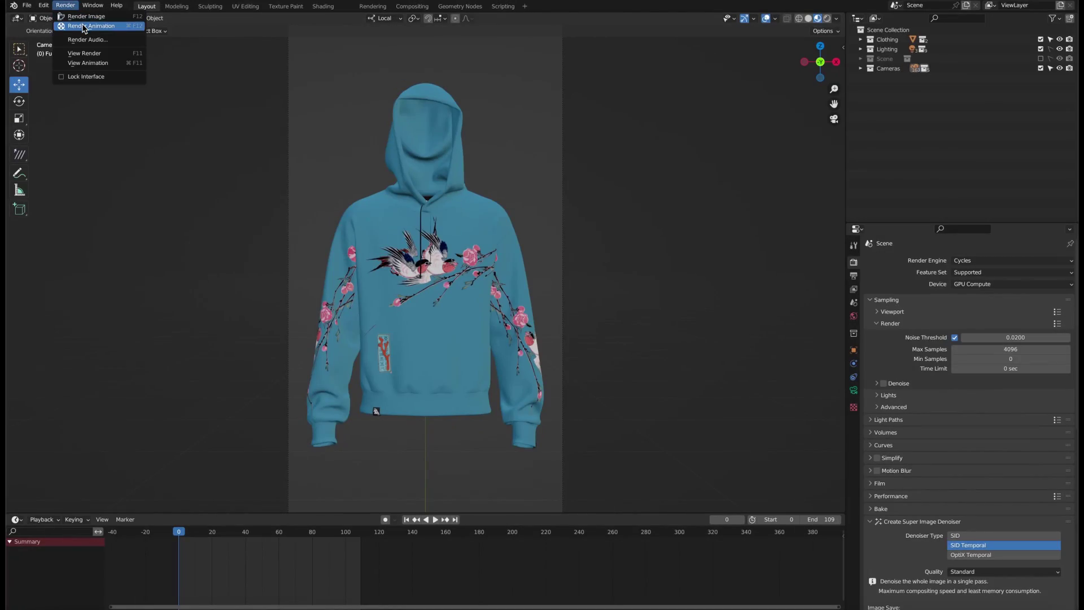
click(83, 26)
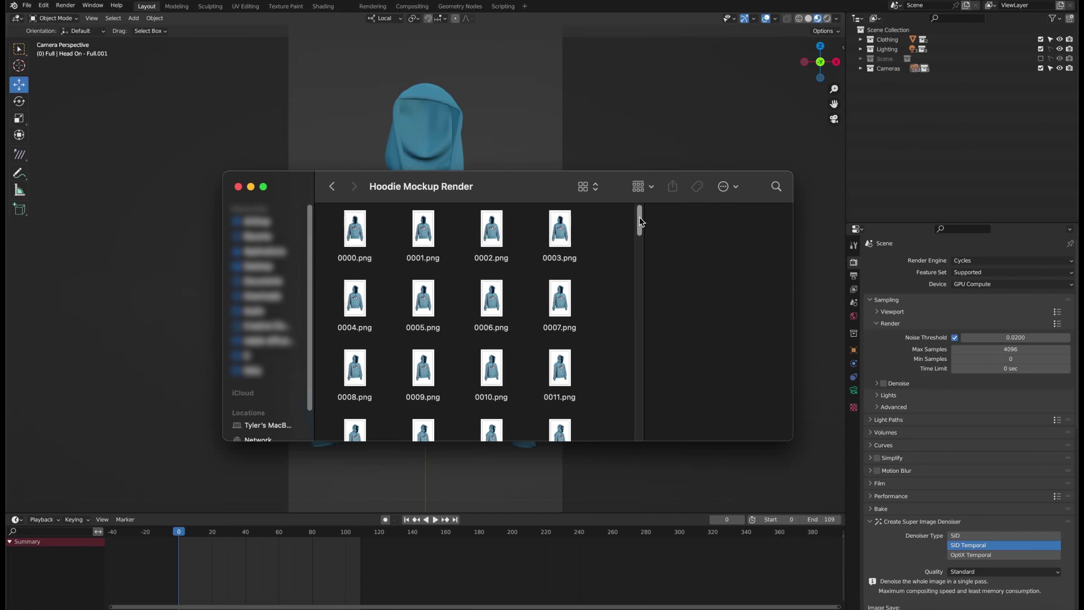
mouse_move(641, 220)
mouse_down()
mouse_move(642, 371)
mouse_move(635, 419)
mouse_move(624, 421)
mouse_up()
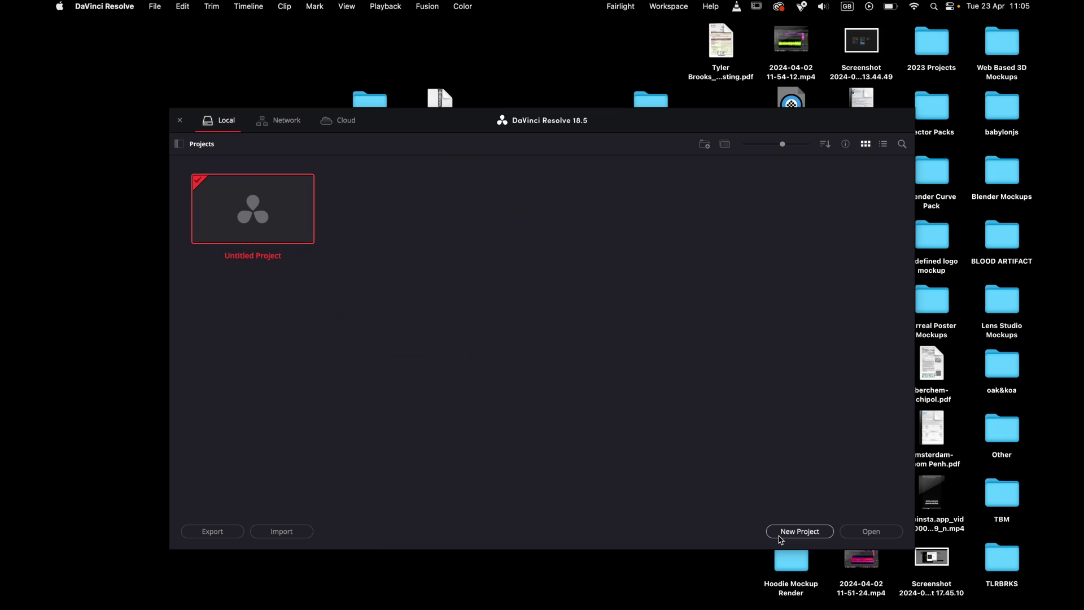
Create a new DaVinci Resolve project named Hoodie Mockup
click(780, 534)
text(Hoodie Mockup)
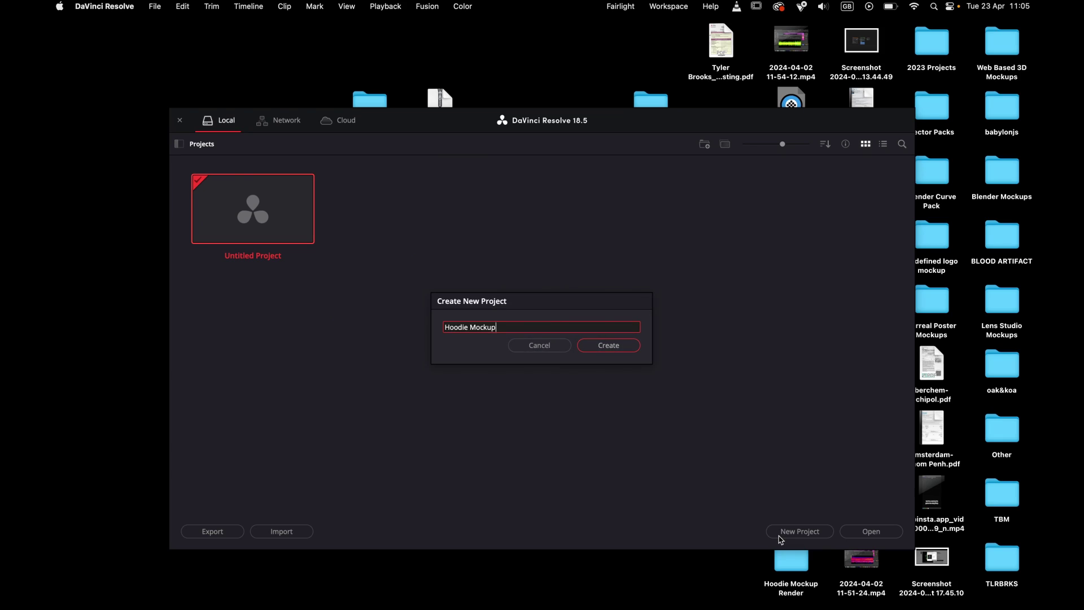
click(607, 347)
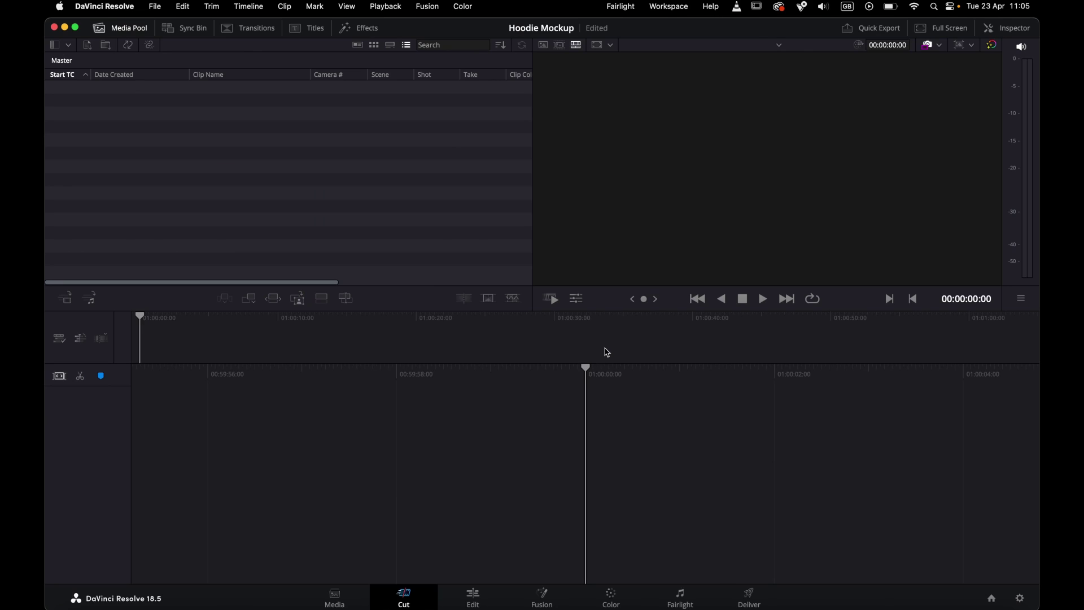
In Project Settings, use vertical 1080×1920 resolution at 30 fps and save
click(152, 7)
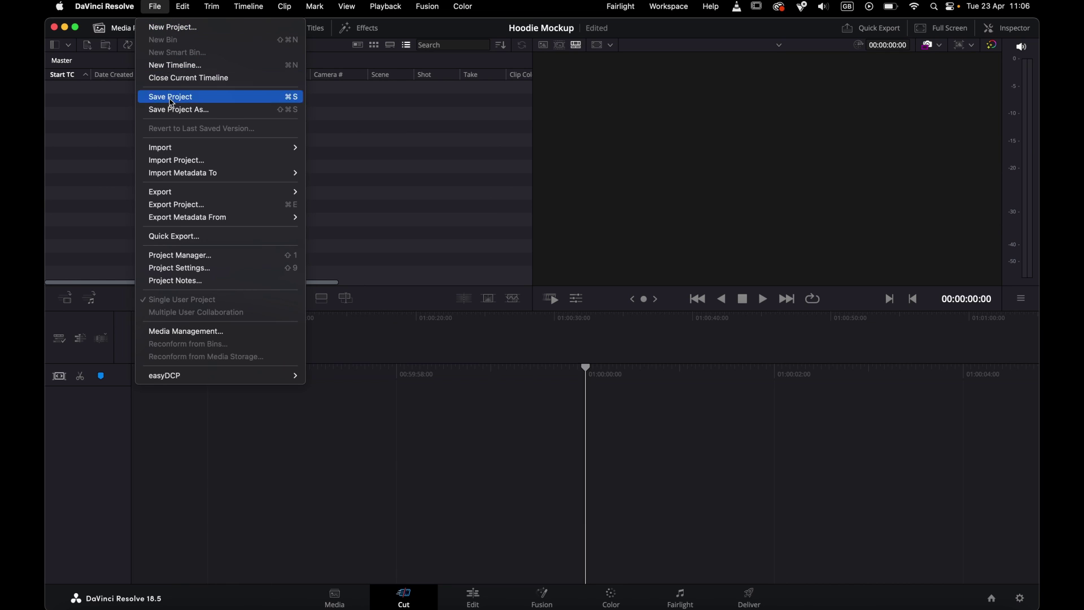
click(179, 268)
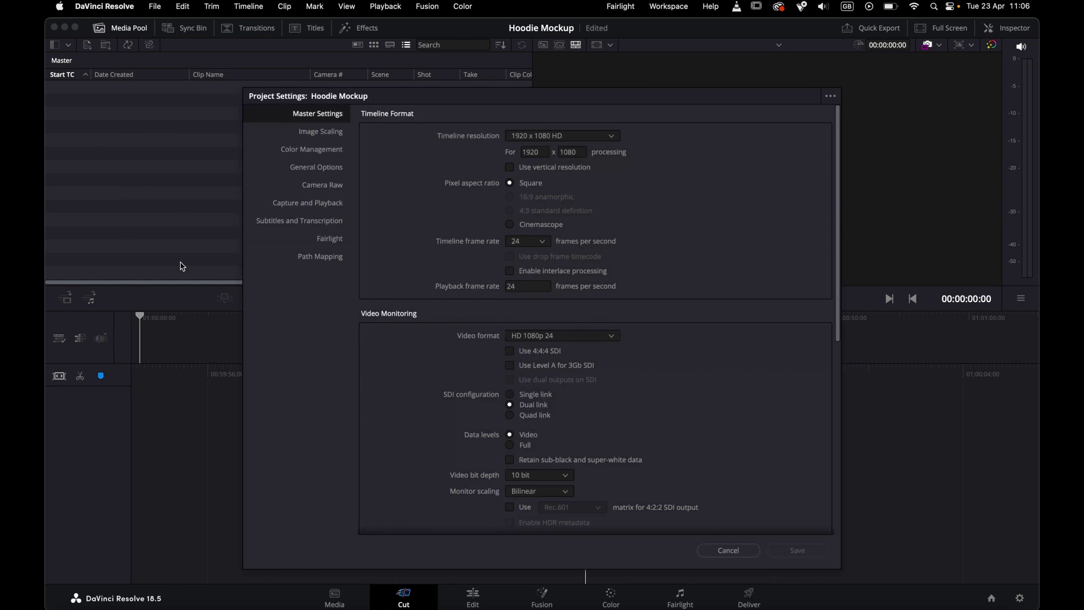
click(510, 169)
click(519, 256)
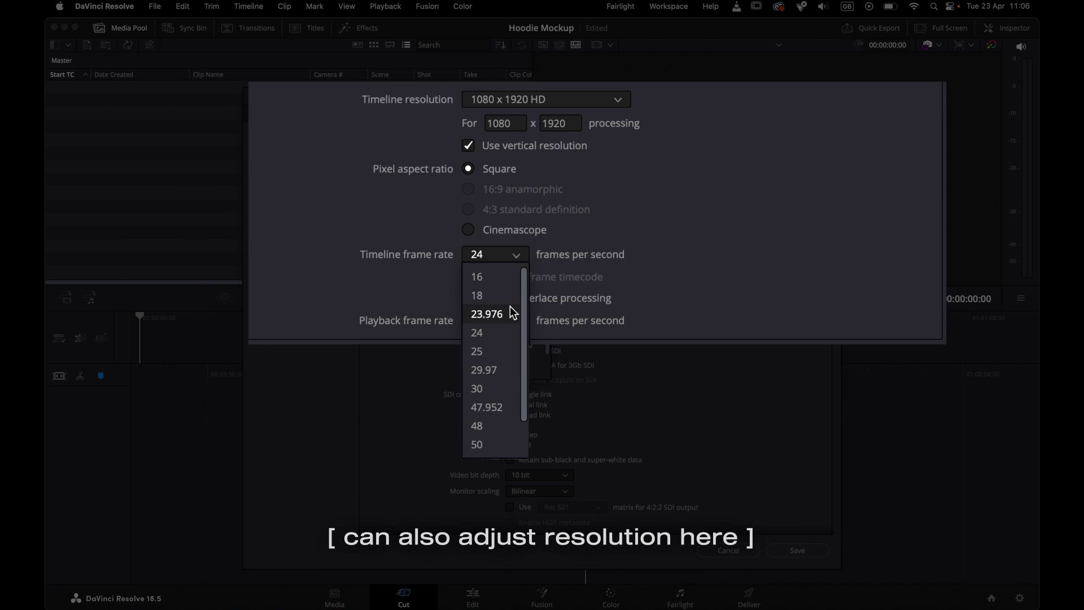
click(487, 389)
click(801, 556)
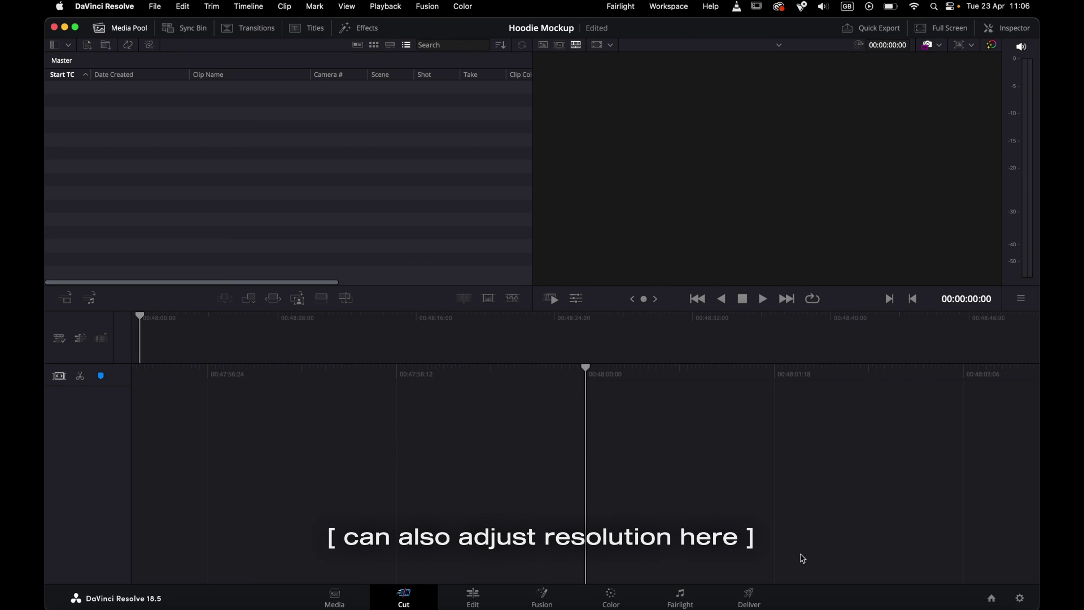
Import the Hoodie Mockup Render frames into the media pool as one image-sequence clip
click(334, 596)
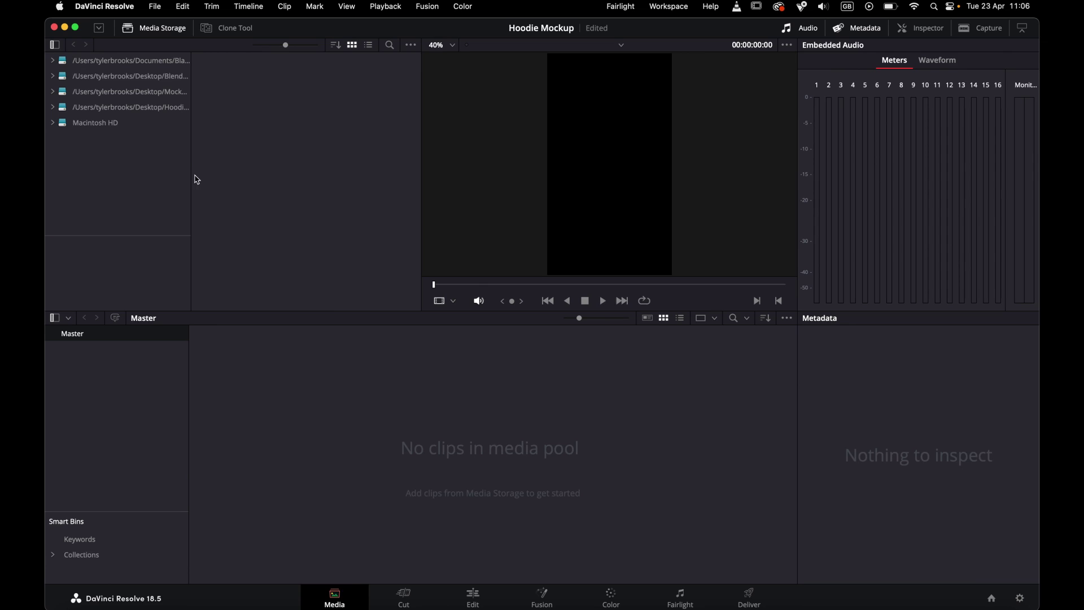
click(156, 108)
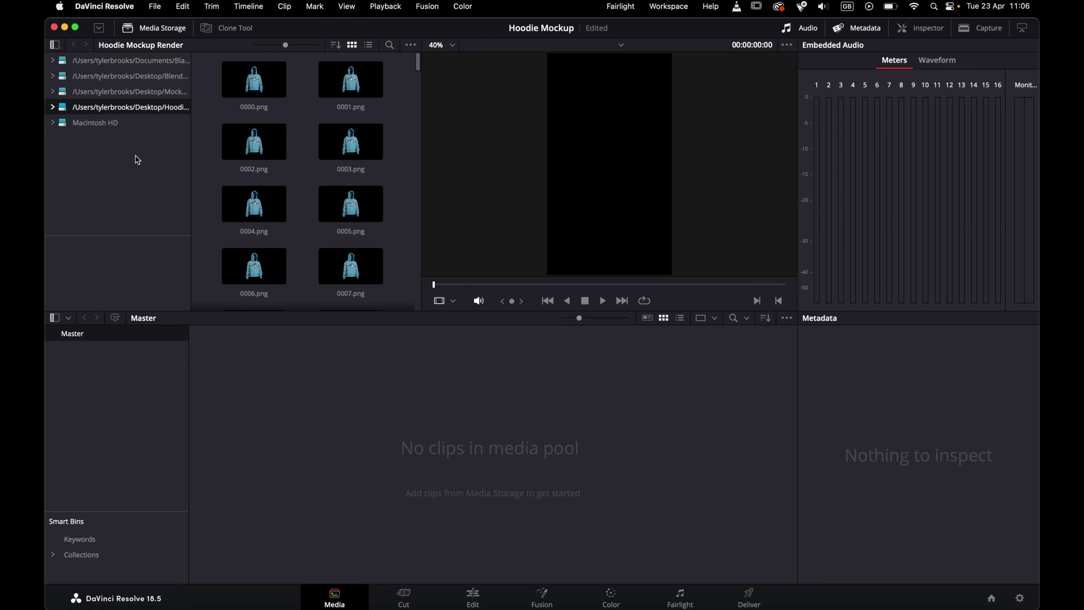
right_click(135, 160)
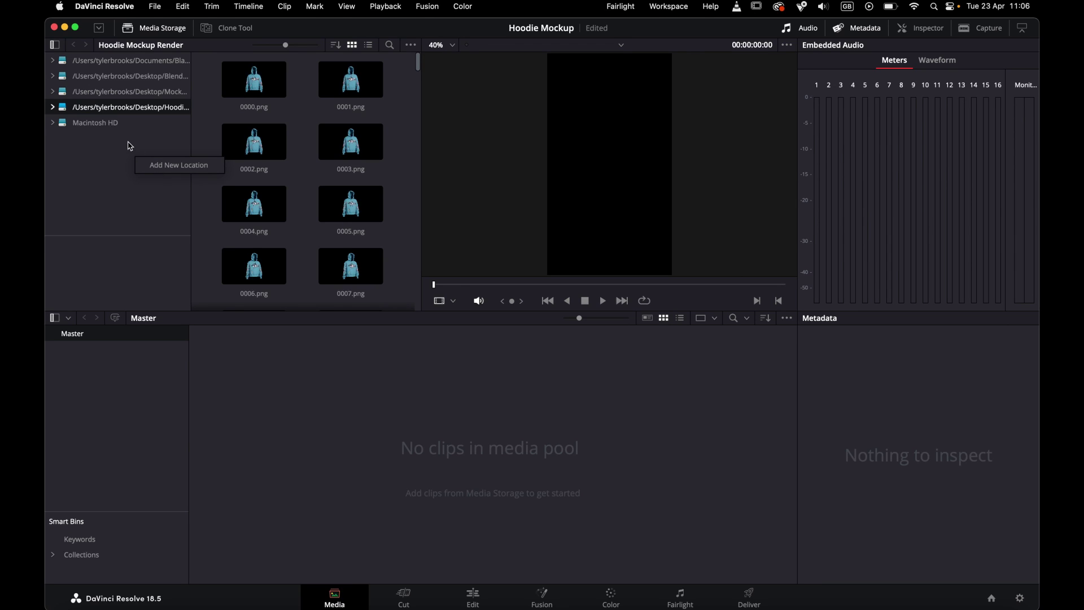
click(129, 146)
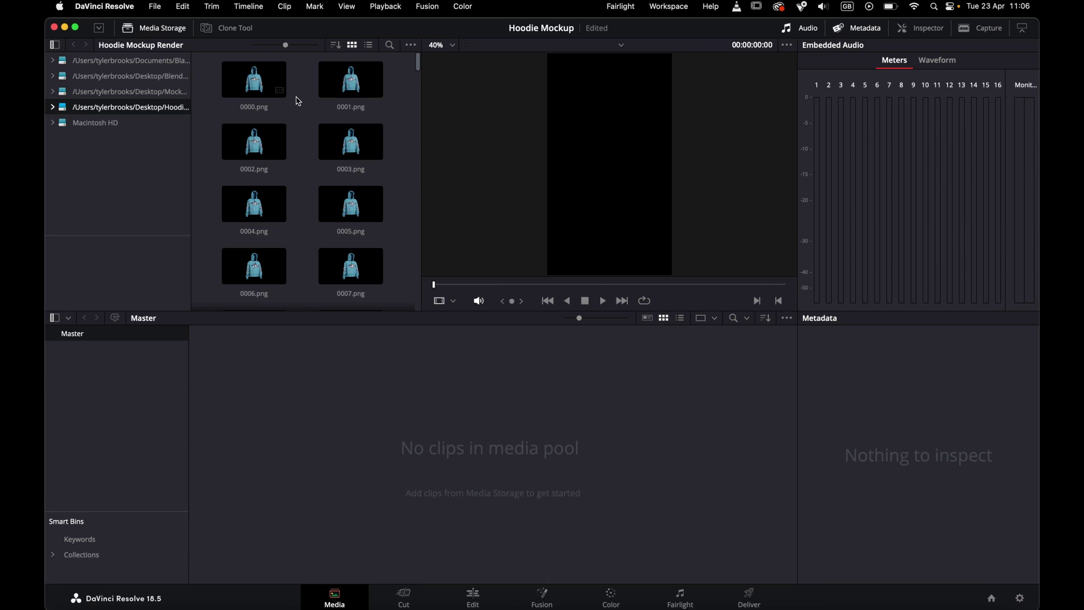
click(411, 47)
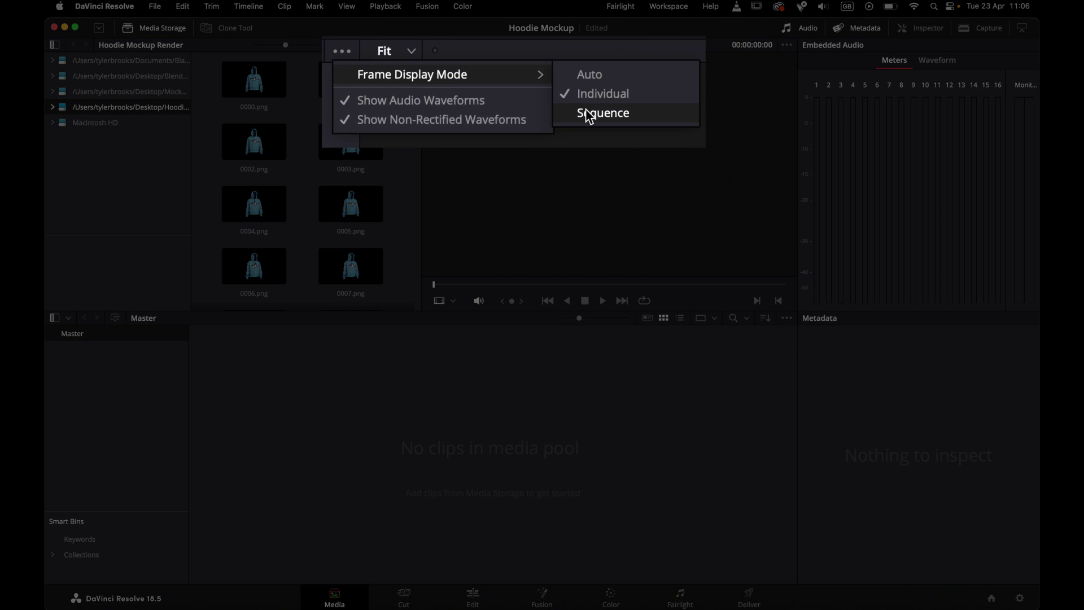
click(588, 114)
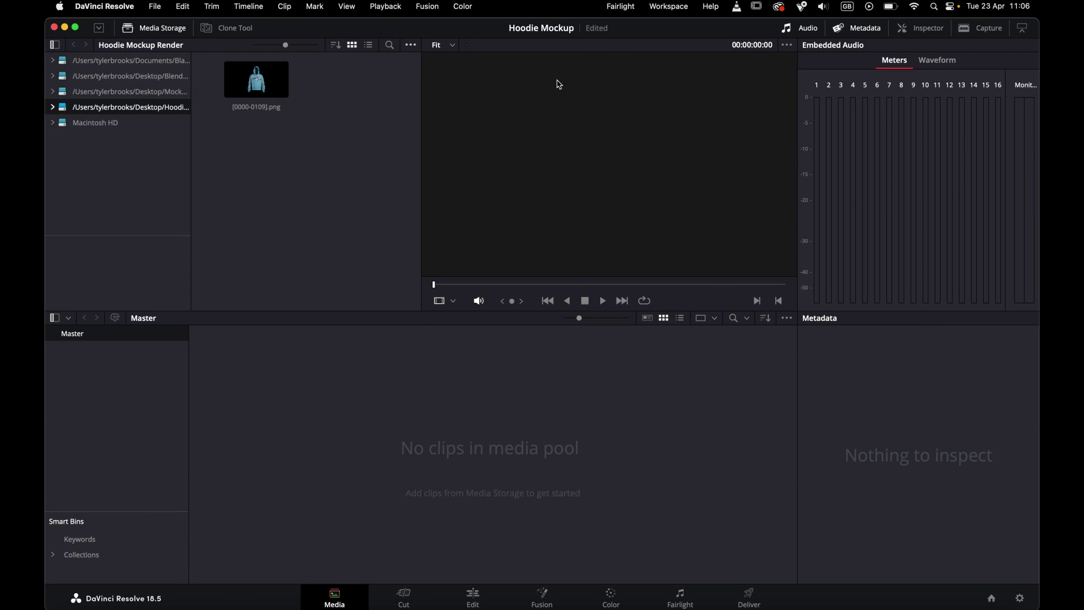
drag(276, 82, 390, 356)
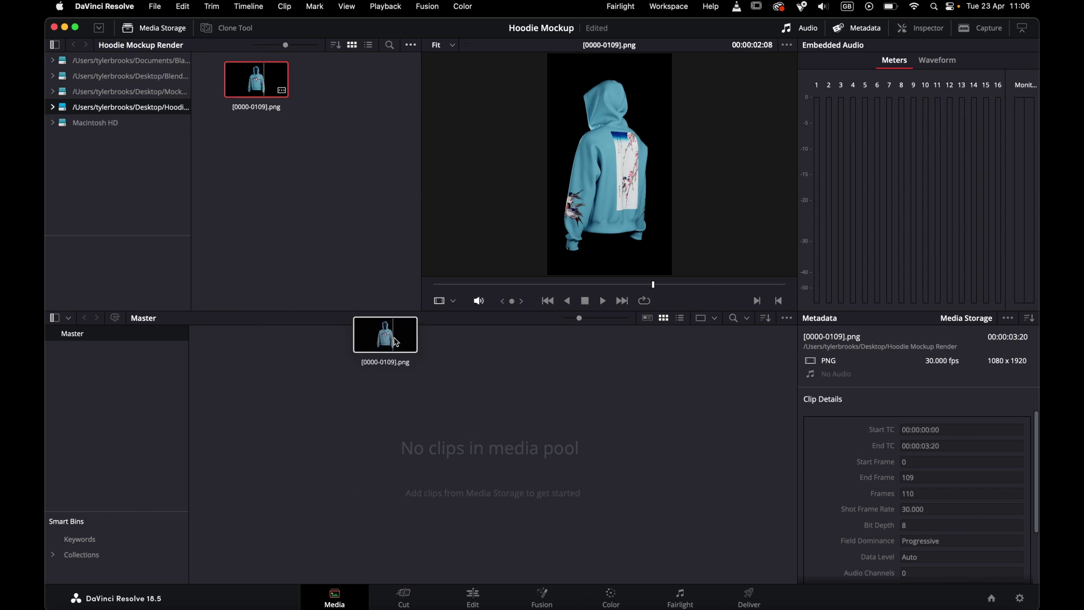
Place the PNG sequence on a new timeline, play it back, and move to the Deliver page
click(473, 597)
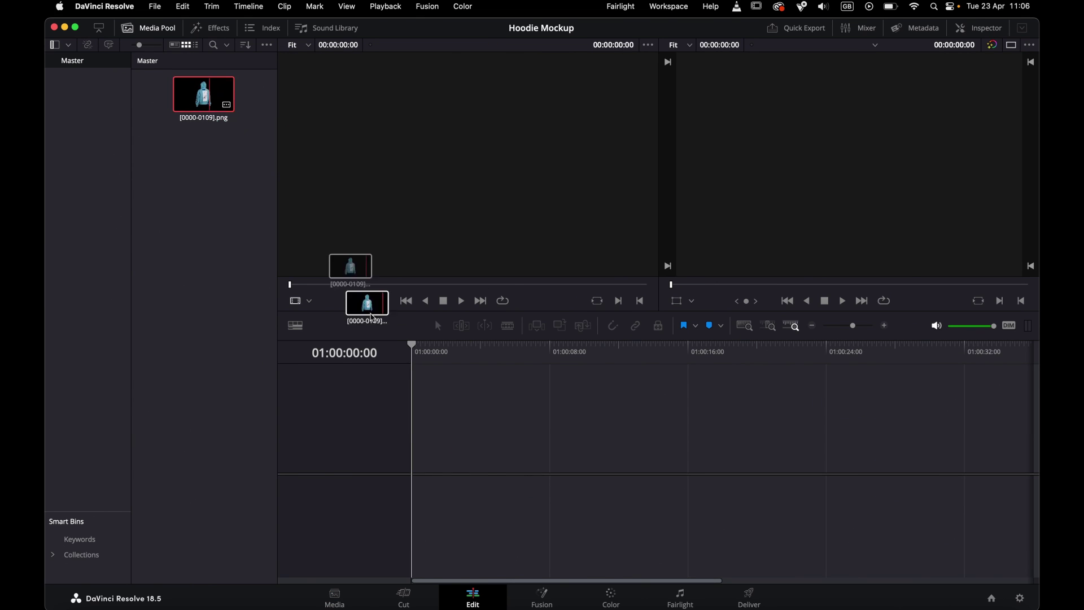
drag(201, 93, 475, 428)
key(space)
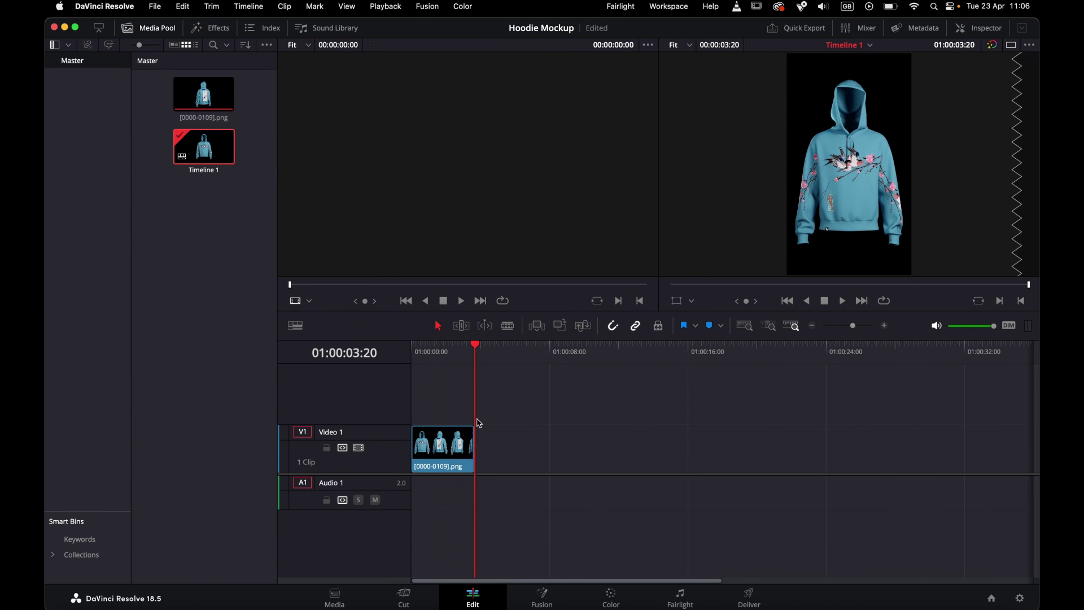
click(750, 597)
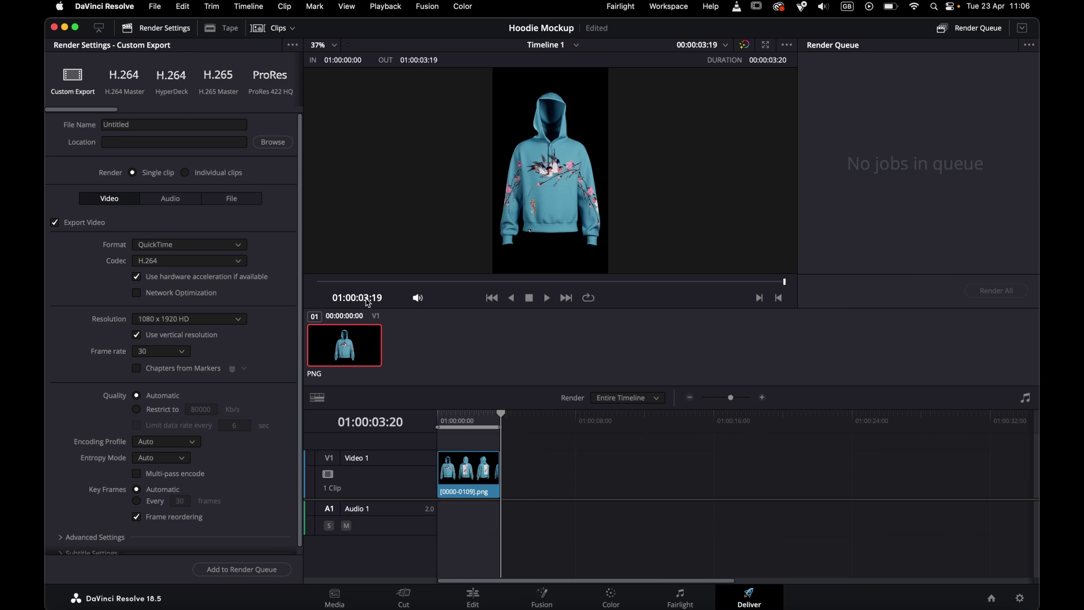
Set the render output file name to hoodie mockup and save its location
click(272, 142)
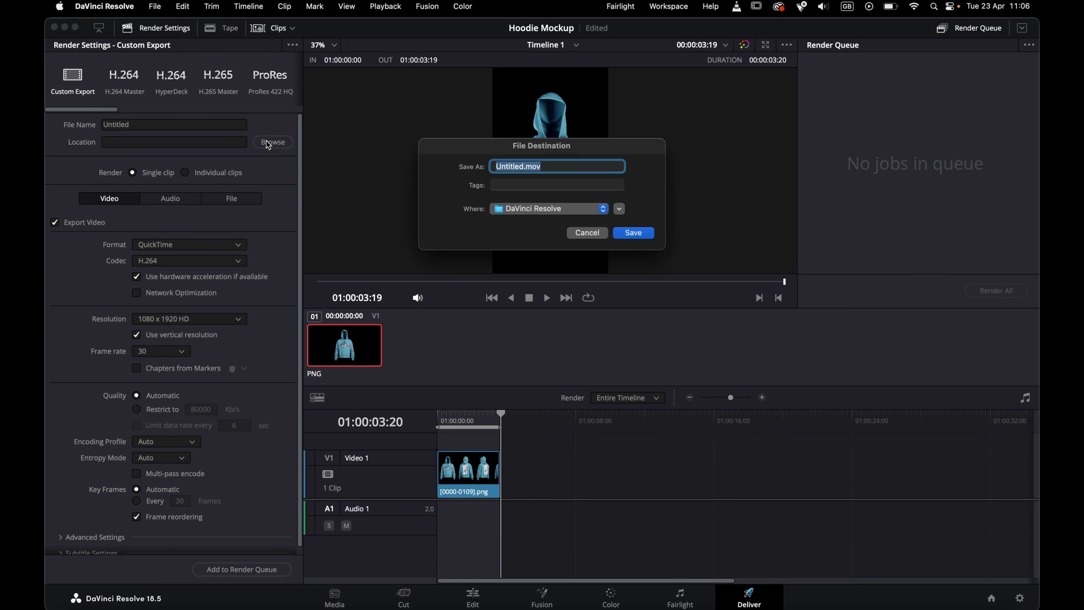
text(hoodie mockup)
click(623, 233)
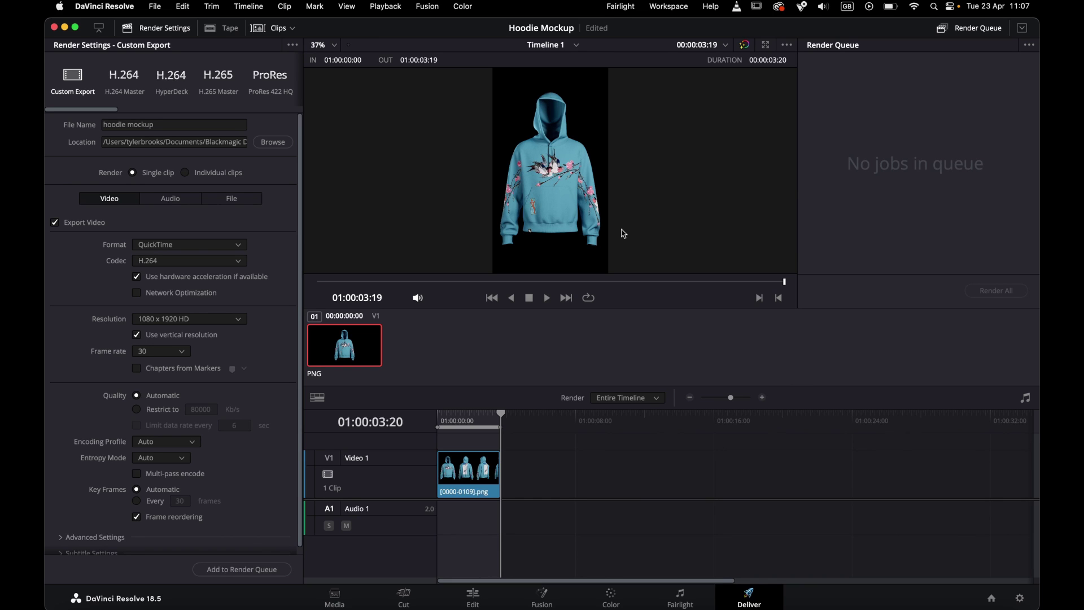
Export as GoPro CineForm RGB 16-bit with alpha, queue the job and render all
click(240, 261)
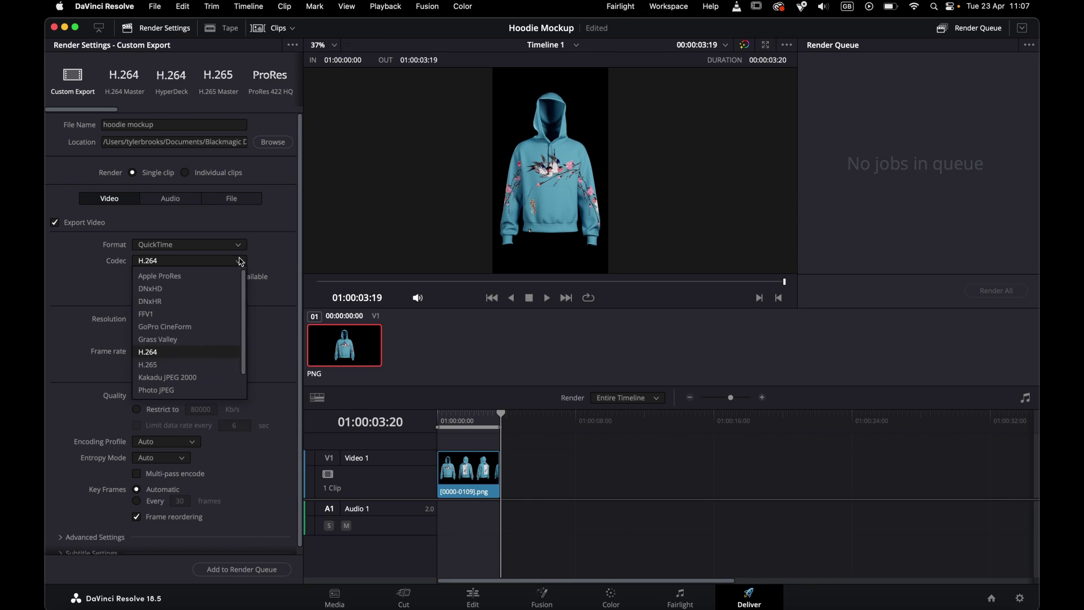
click(196, 327)
click(235, 280)
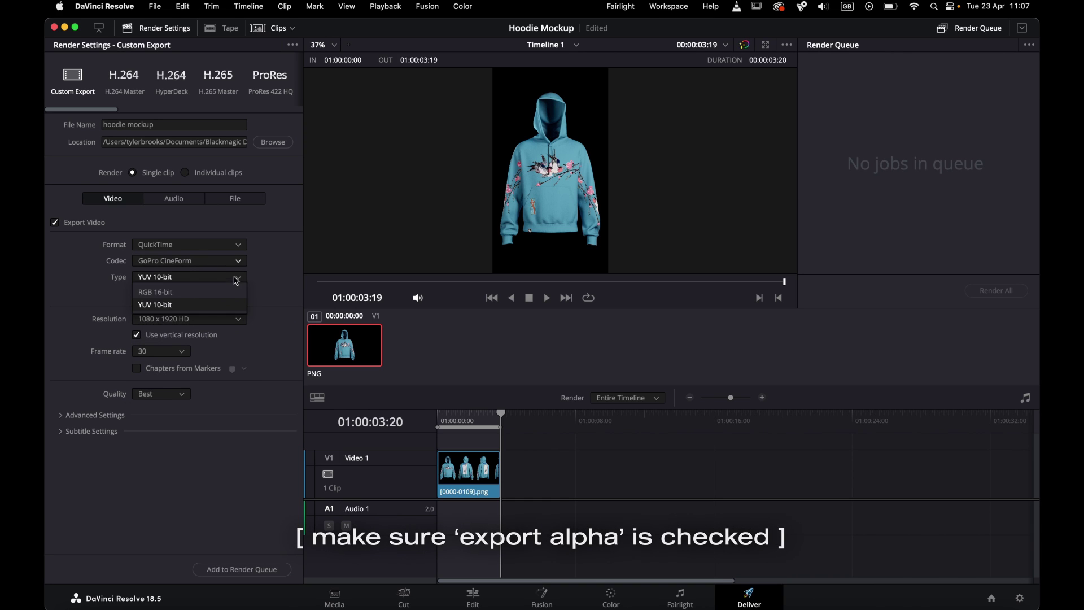
click(155, 292)
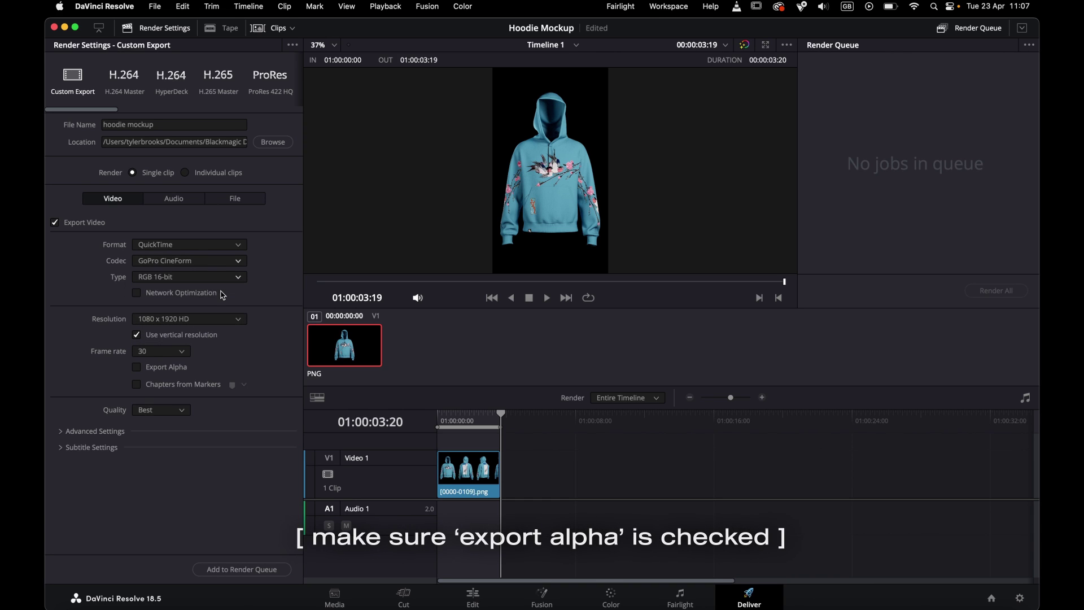
click(136, 369)
click(254, 566)
click(983, 292)
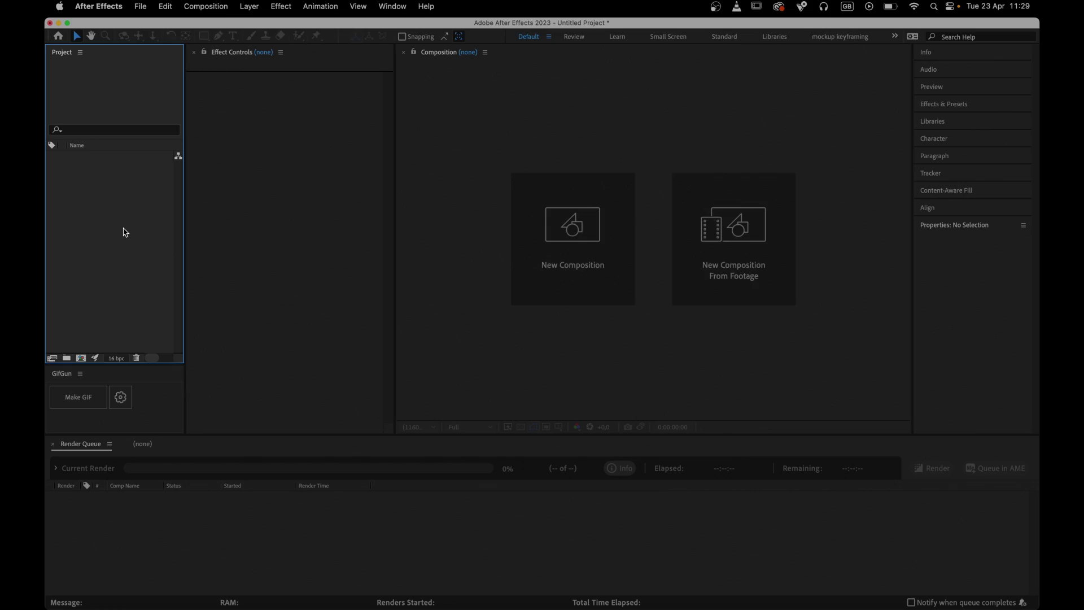
Import 0000.png as a PNG sequence with a new composition created for it
double_click(123, 232)
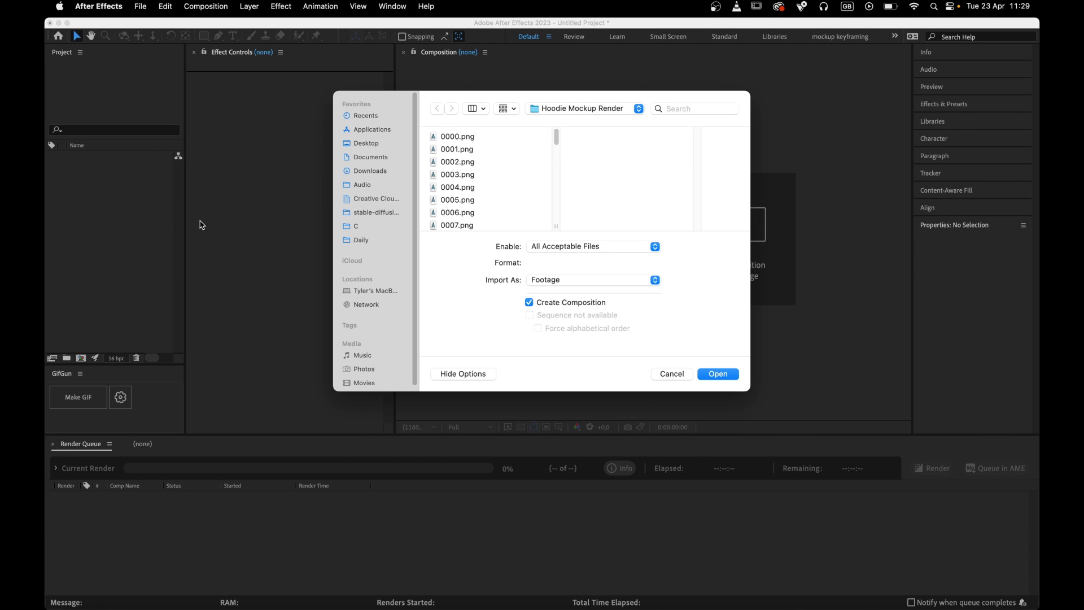
click(459, 141)
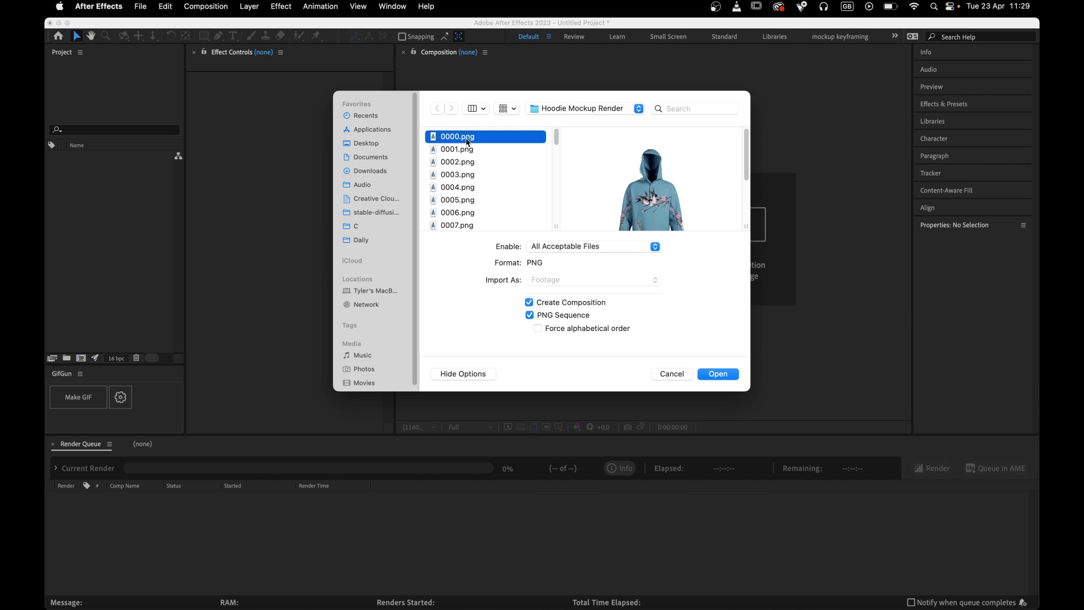
click(726, 378)
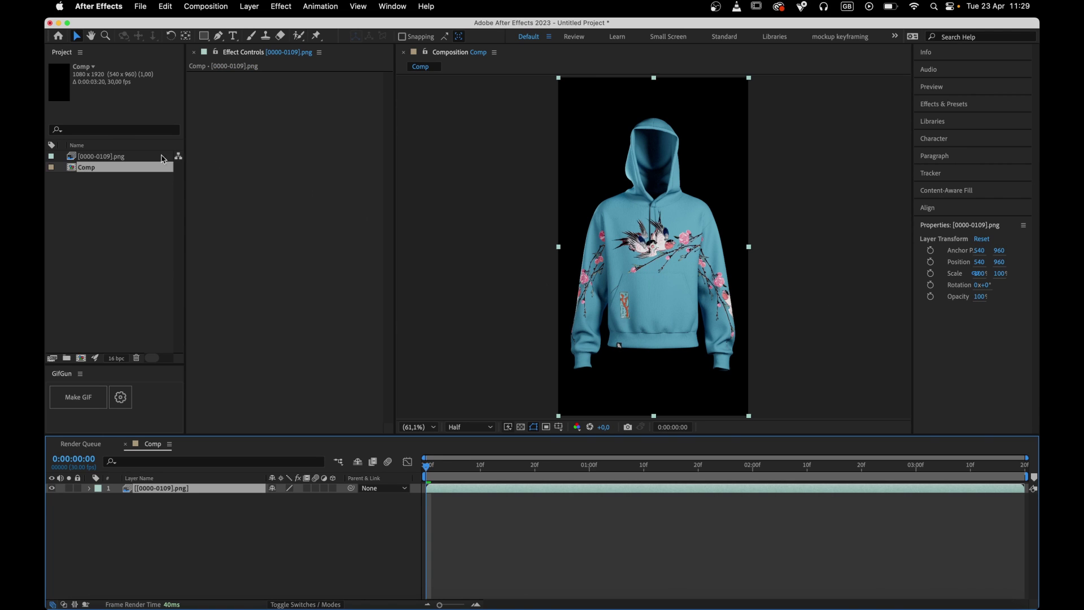
Interpret the imported footage at 30 fps and select the Comp for export
right_click(116, 158)
mouse_move(153, 240)
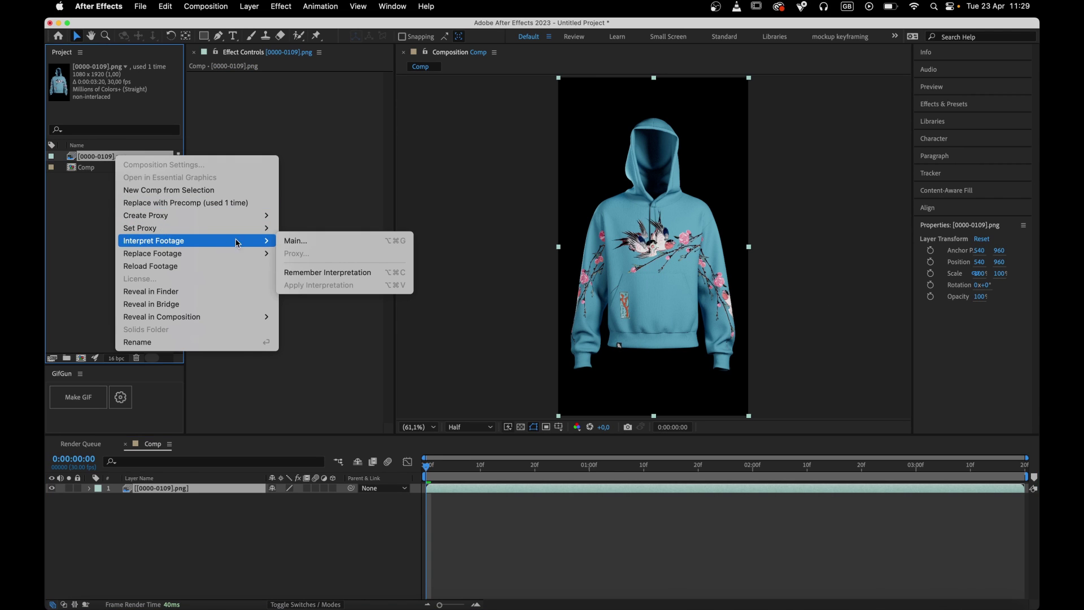
click(312, 242)
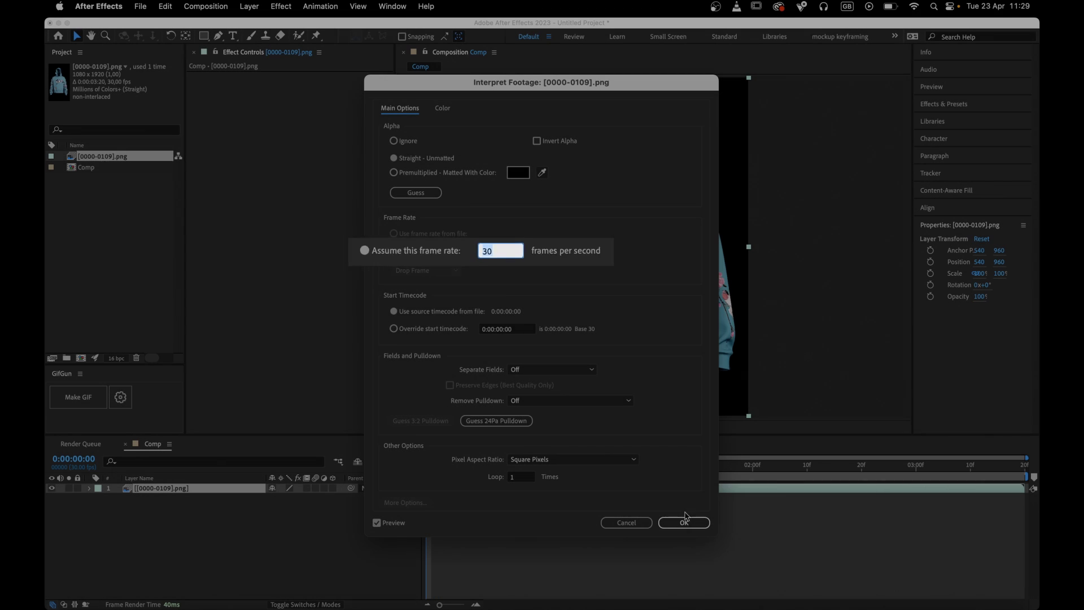
click(685, 522)
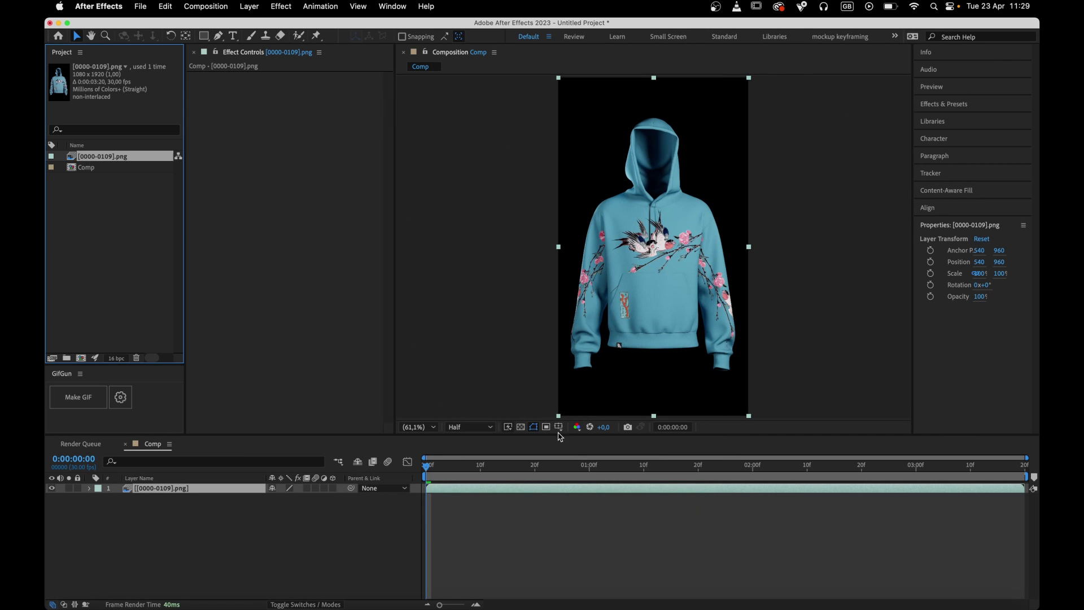
click(123, 166)
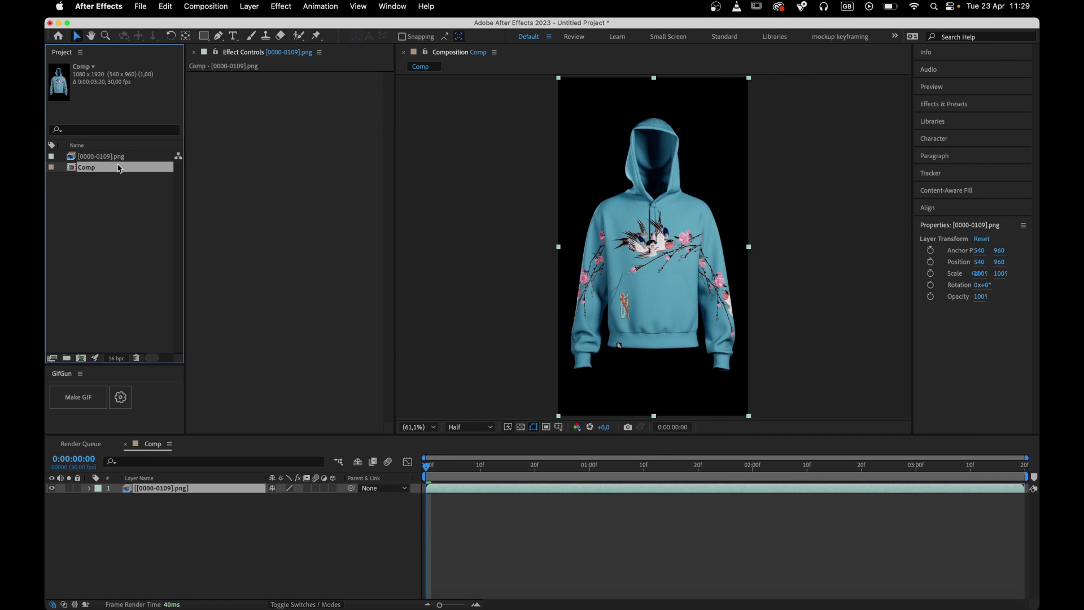
Add Comp to the render queue and save its output as Comp.mov
click(141, 7)
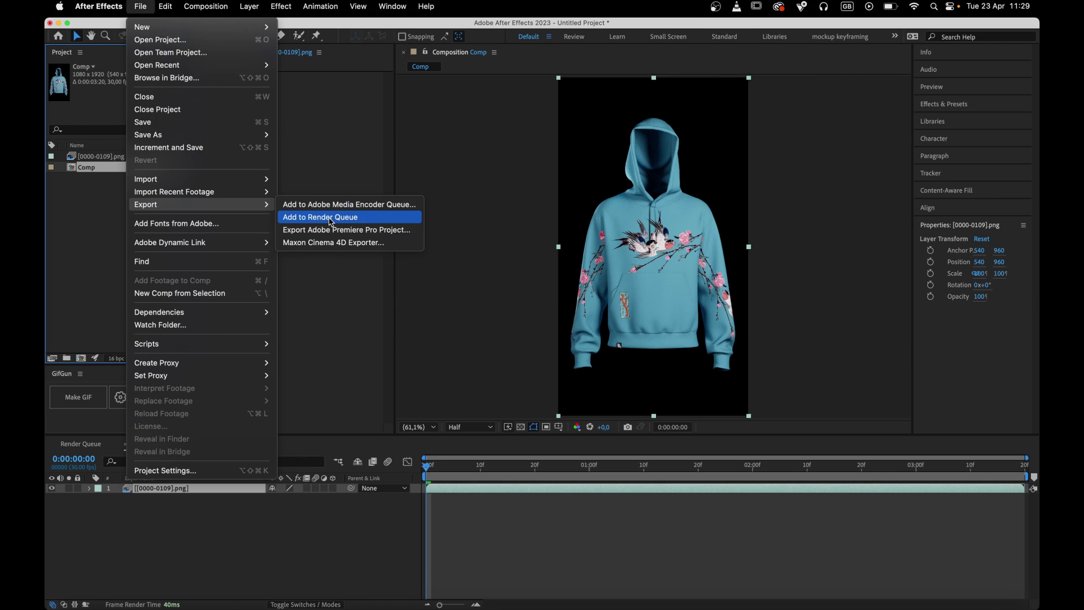
click(329, 220)
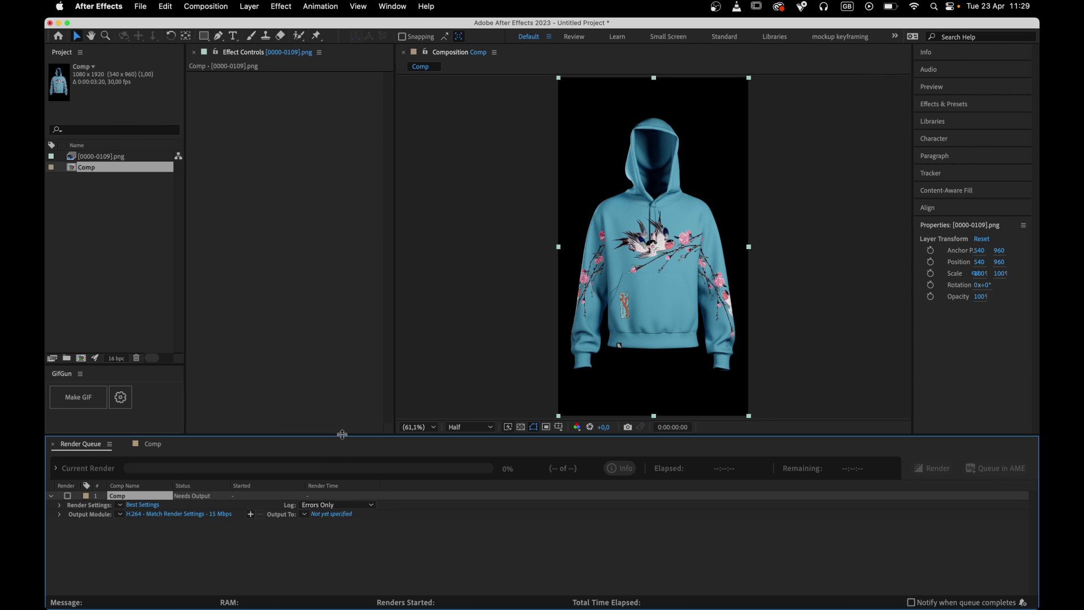
click(338, 514)
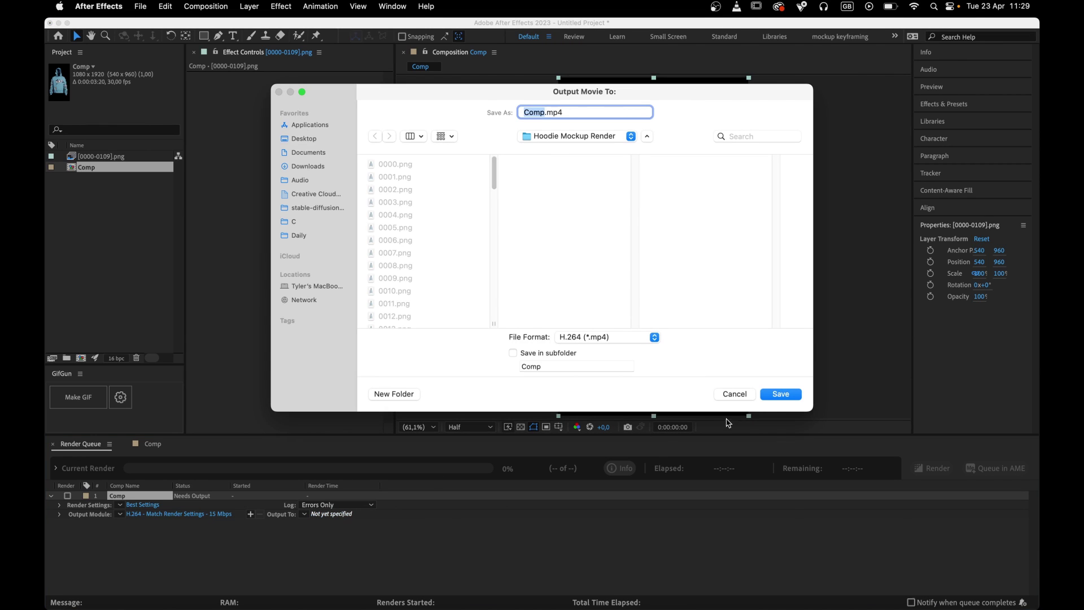
click(777, 397)
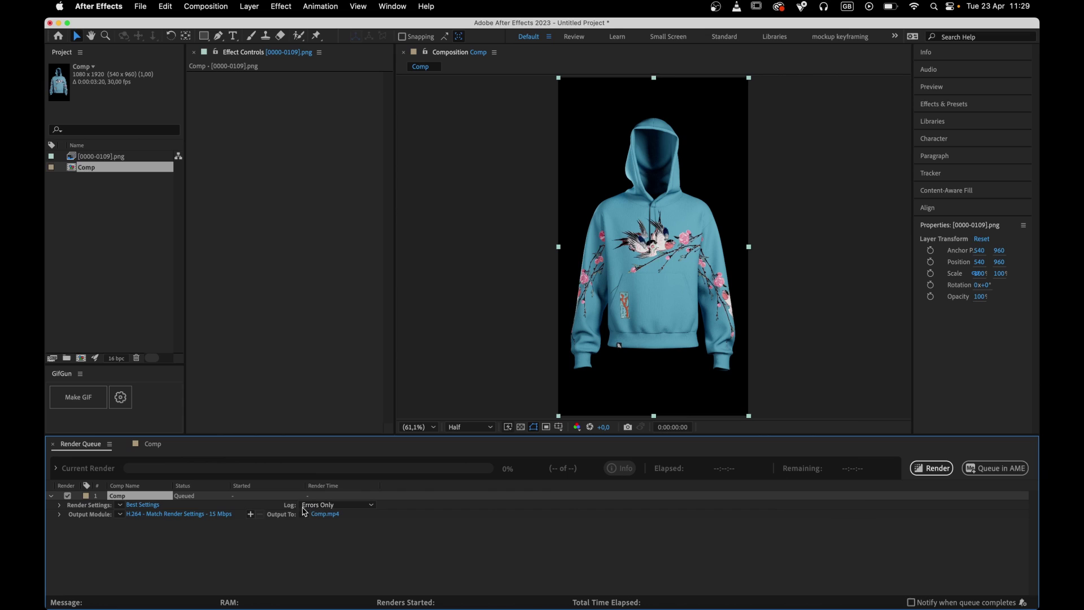
Choose the Lossless with Alpha output module and start the render
click(122, 514)
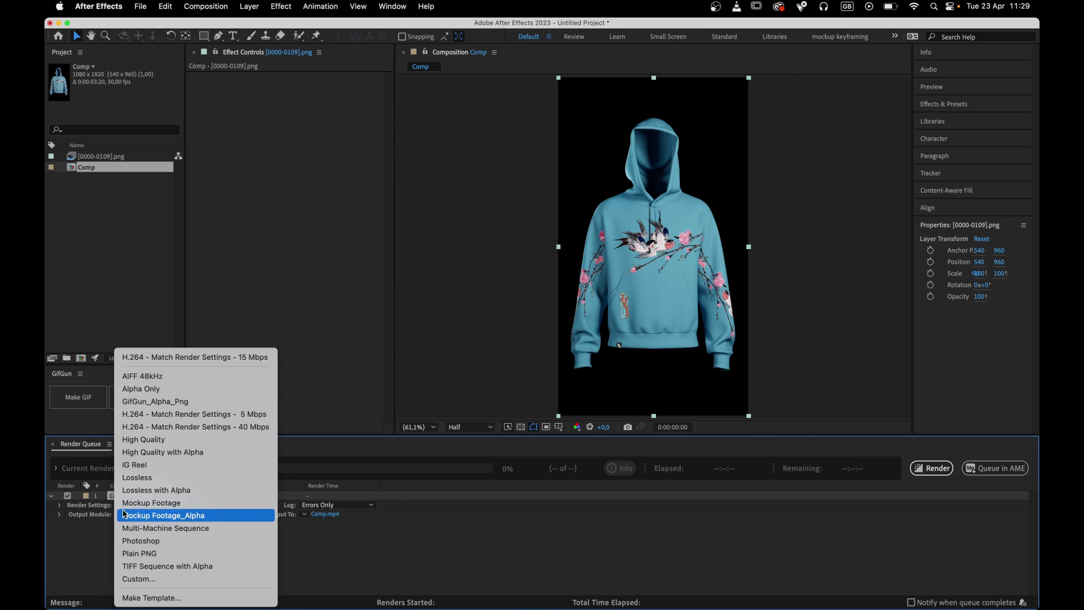
click(141, 490)
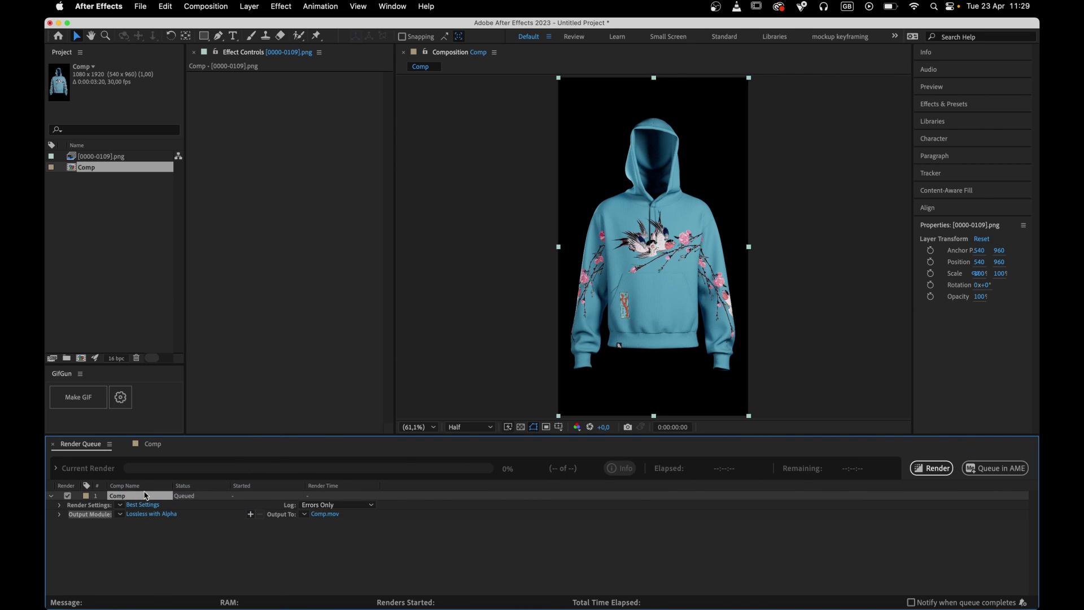
click(917, 473)
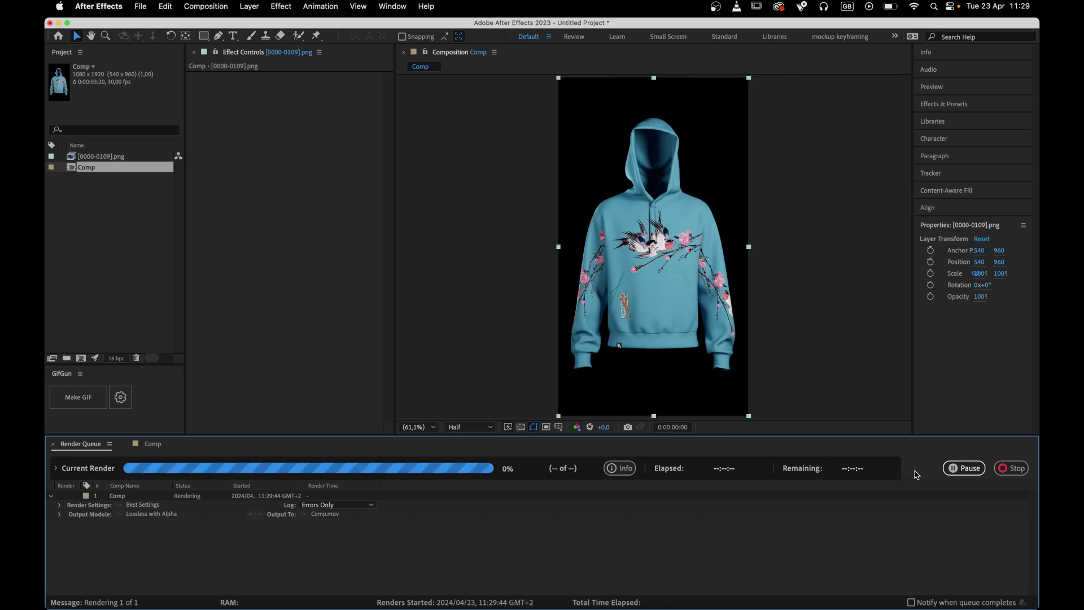